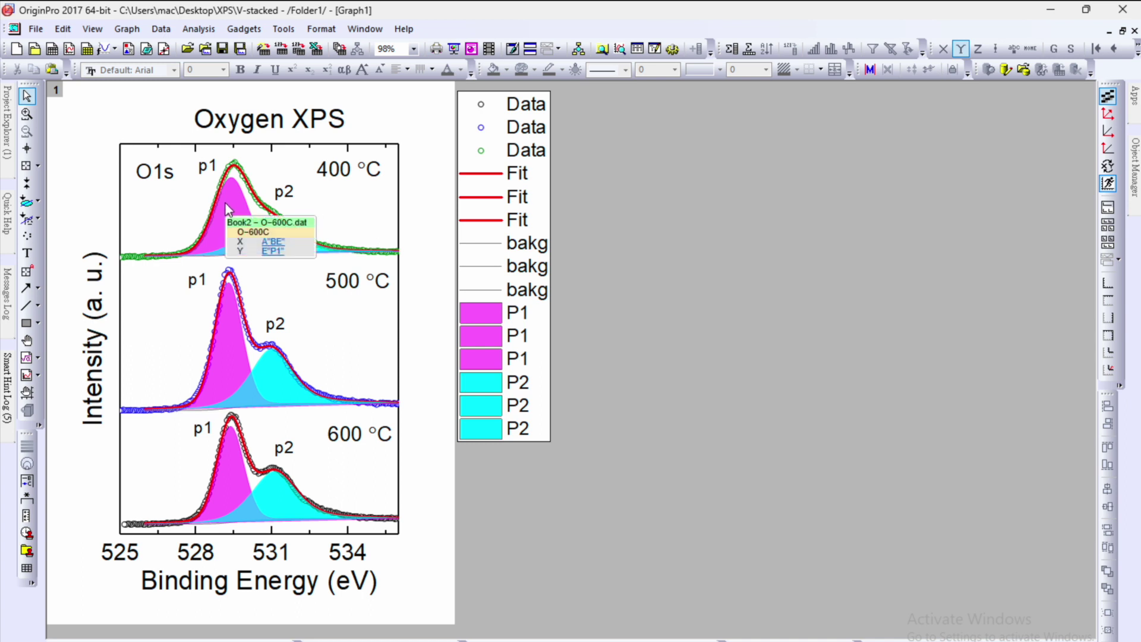
# Open the Add Straight Line dialog from the Graph menu and set Type to Vertical.
pyautogui.click(124, 30)
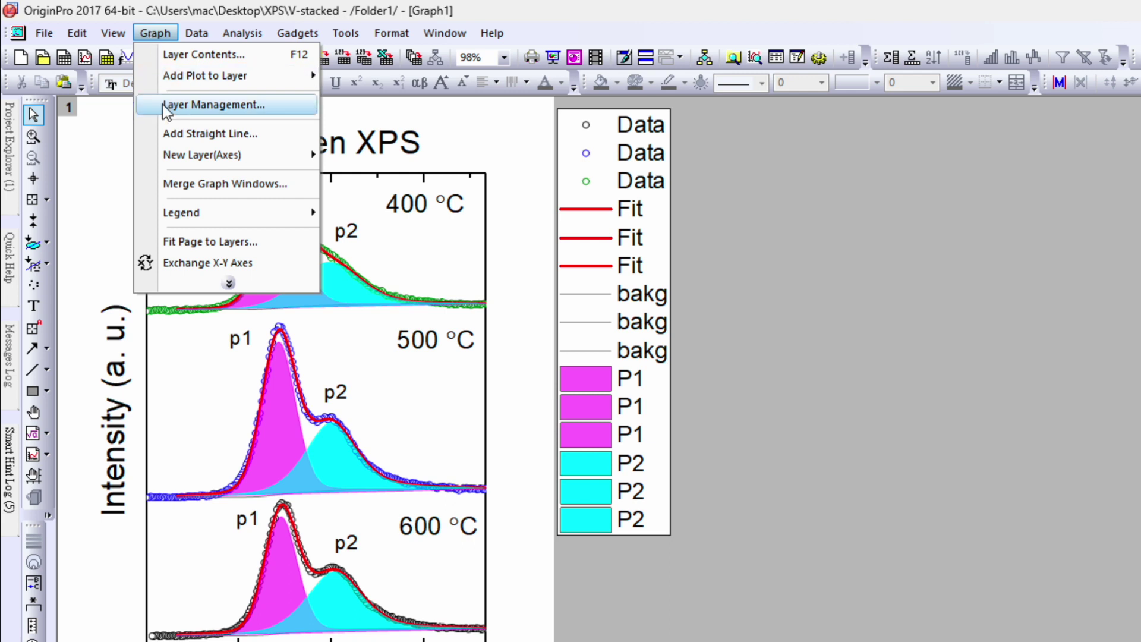
pyautogui.click(228, 133)
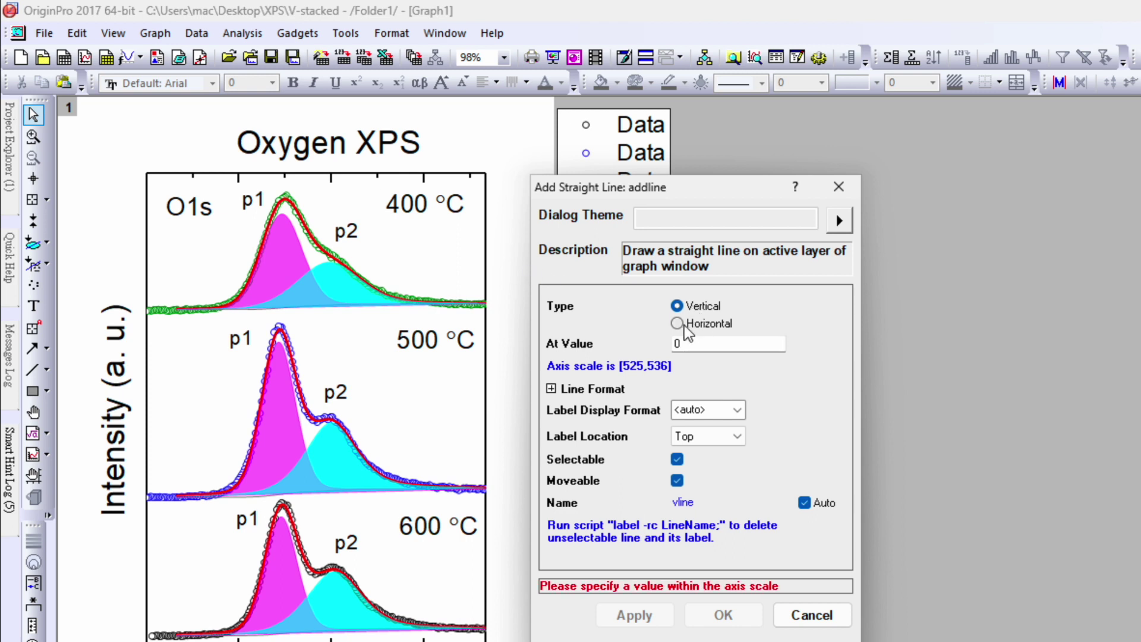
pyautogui.click(678, 323)
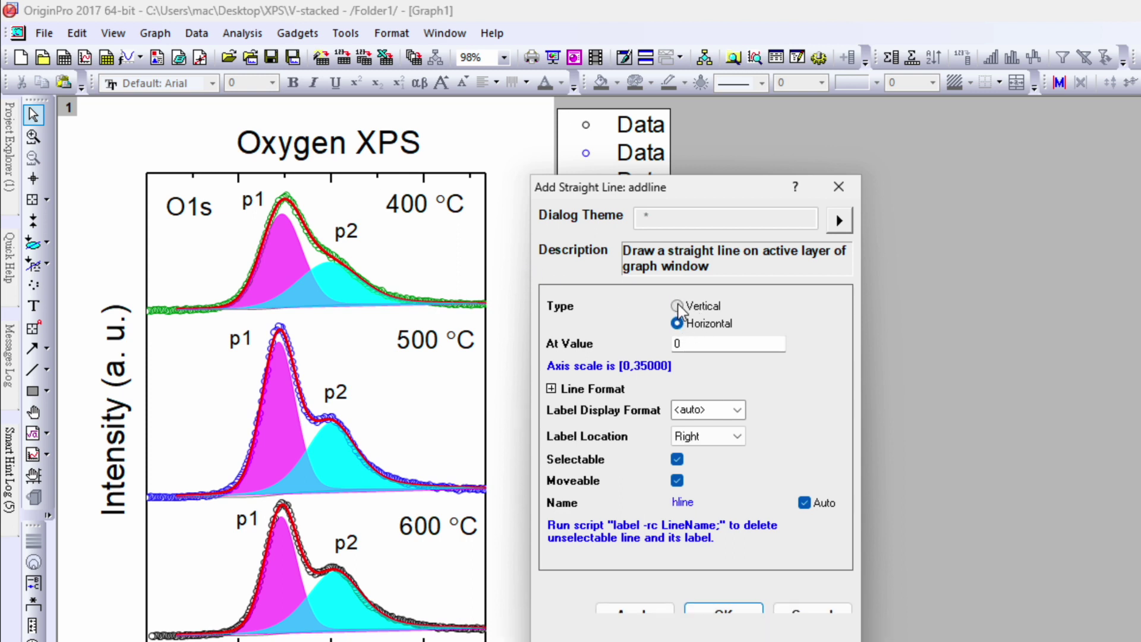
pyautogui.click(678, 307)
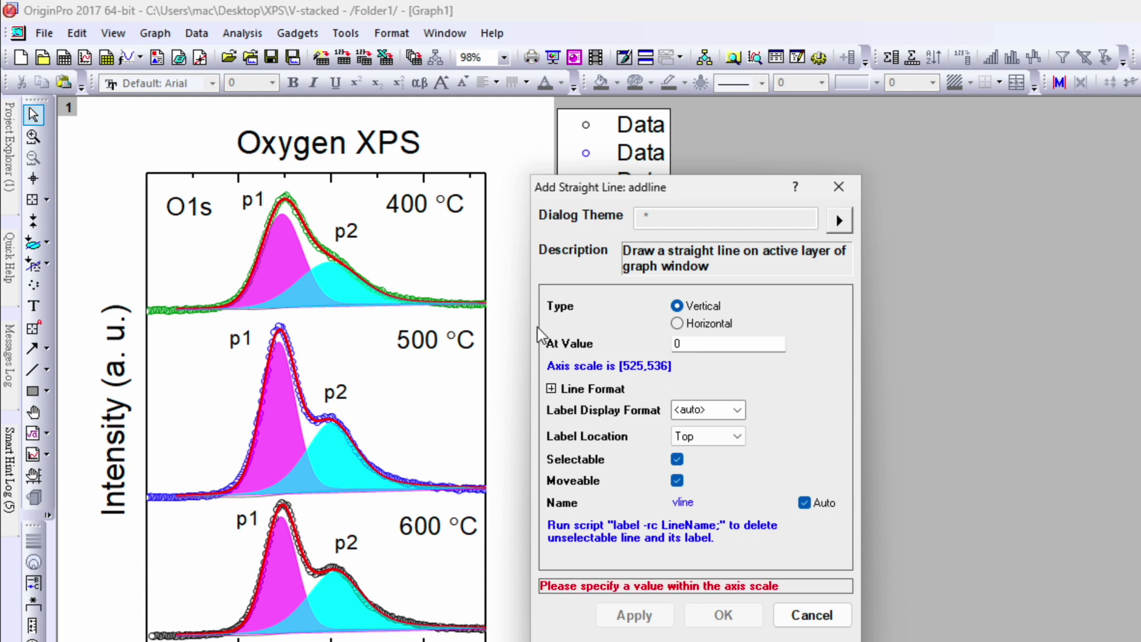
# Cancel the line dialog and read the 400 °C curve's p1 peak with Data Reader at X = 529.427.
pyautogui.click(809, 616)
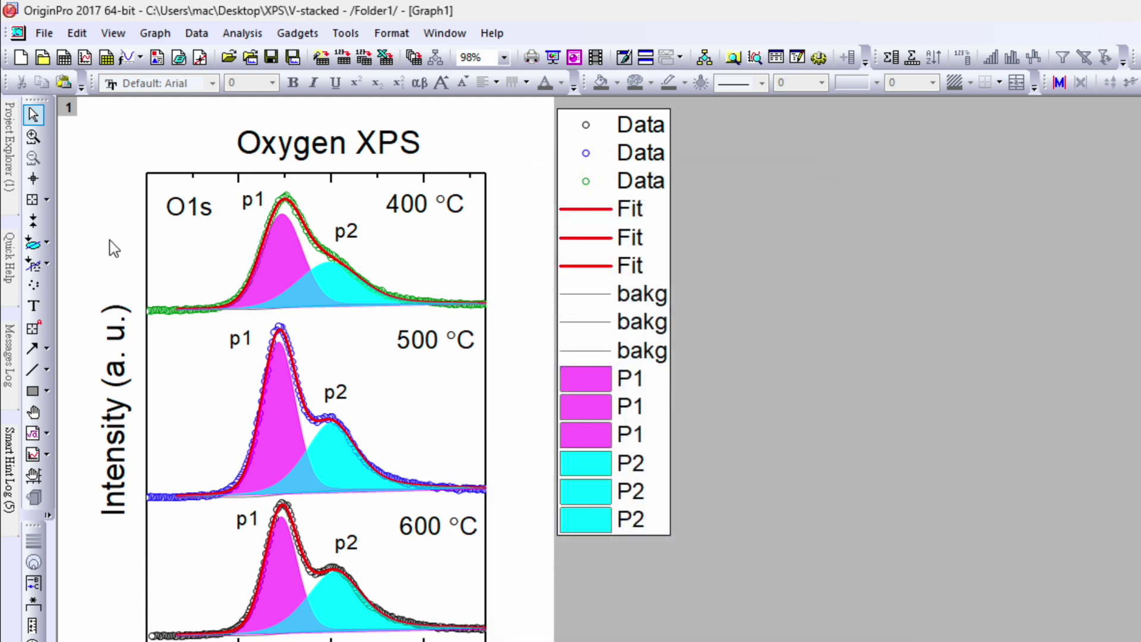
pyautogui.click(31, 202)
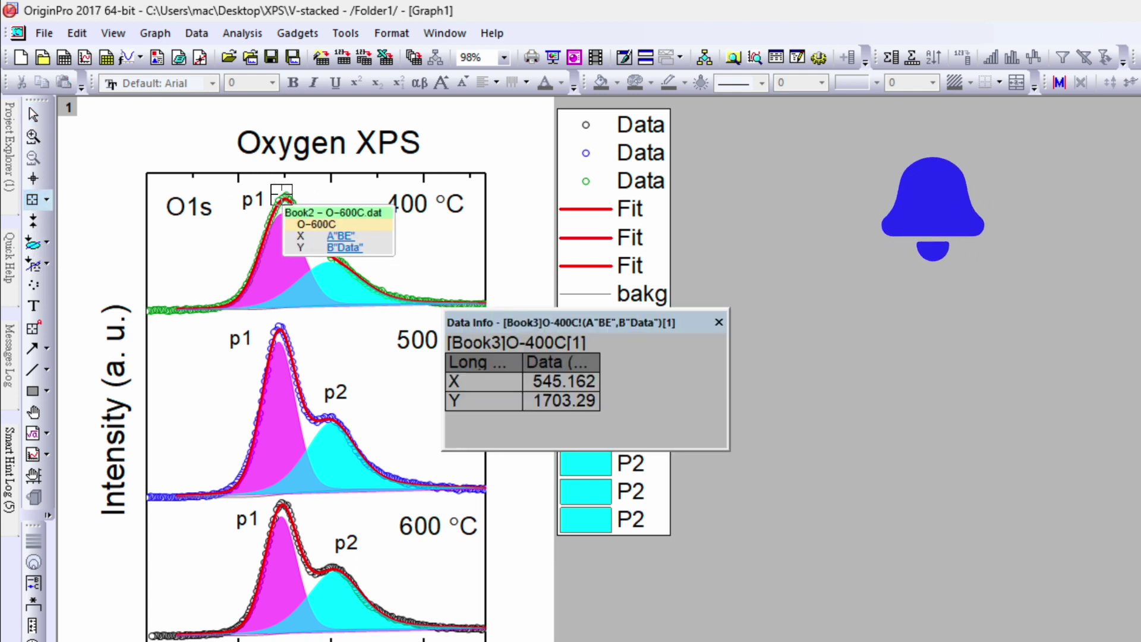
pyautogui.click(282, 196)
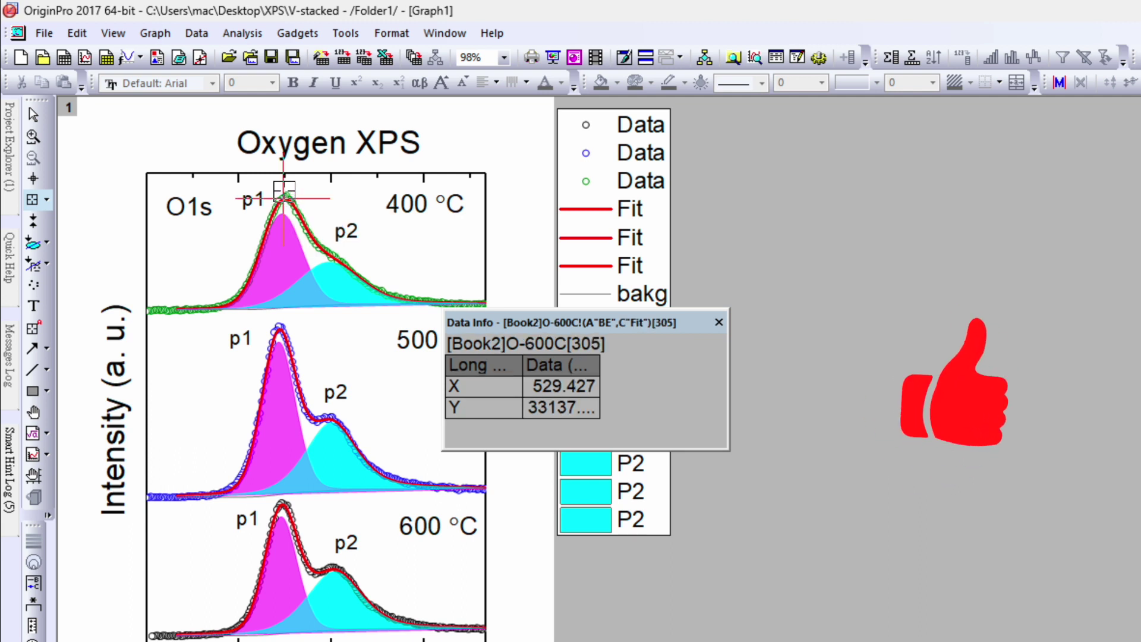
pyautogui.click(285, 194)
pyautogui.click(283, 196)
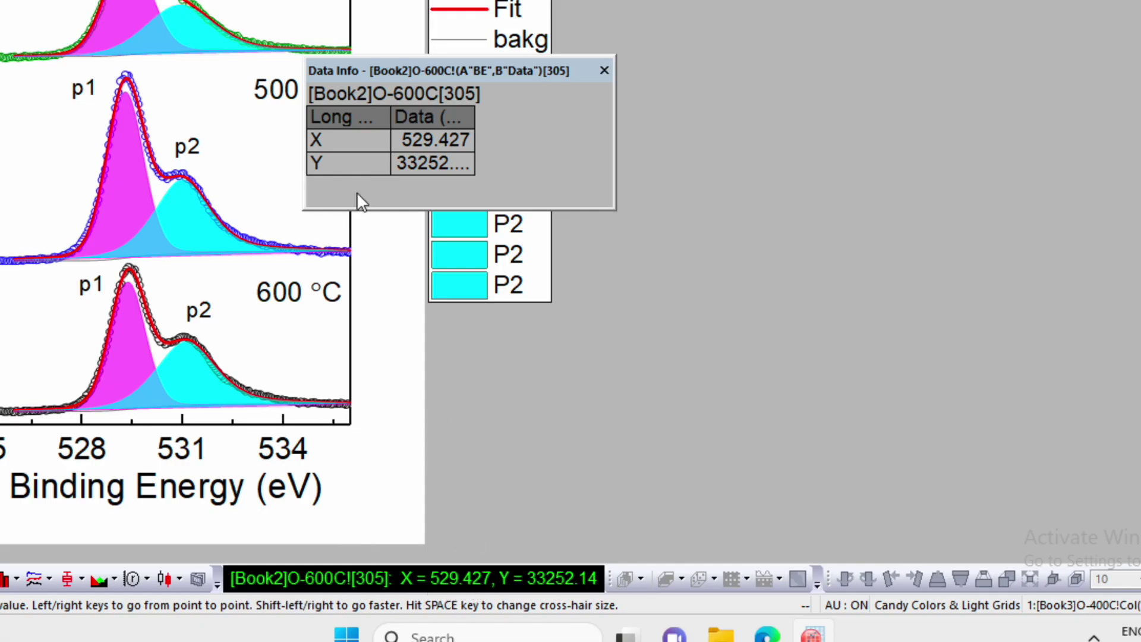
# Add a vertical straight line at 529.427 through the p1 peaks of all three spectra.
pyautogui.click(97, 22)
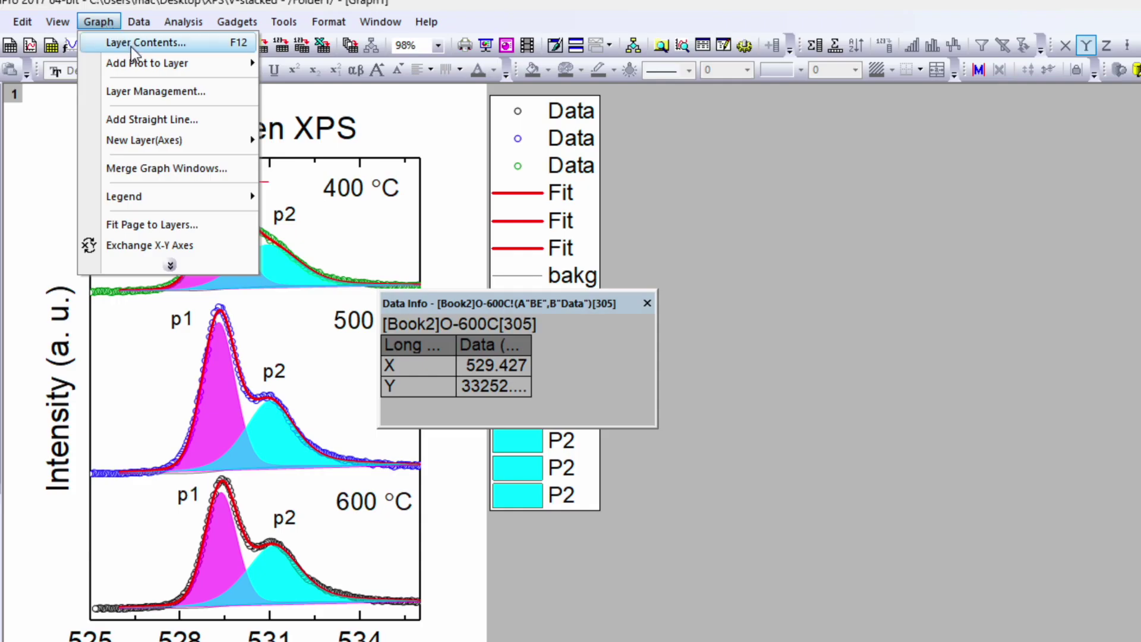
pyautogui.click(145, 117)
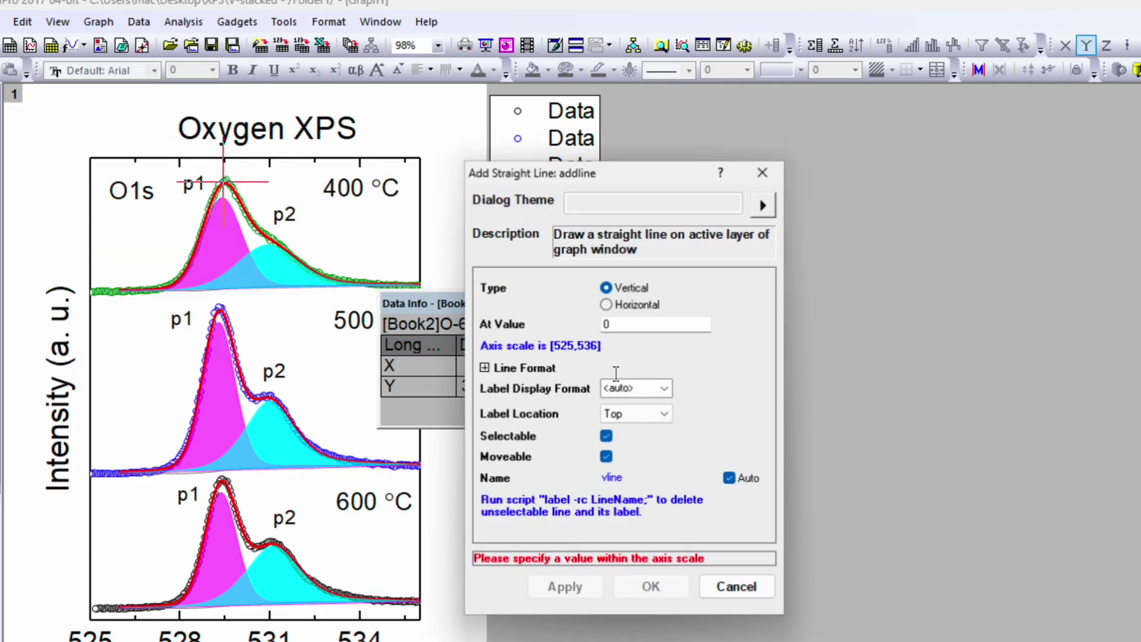
pyautogui.click(623, 323)
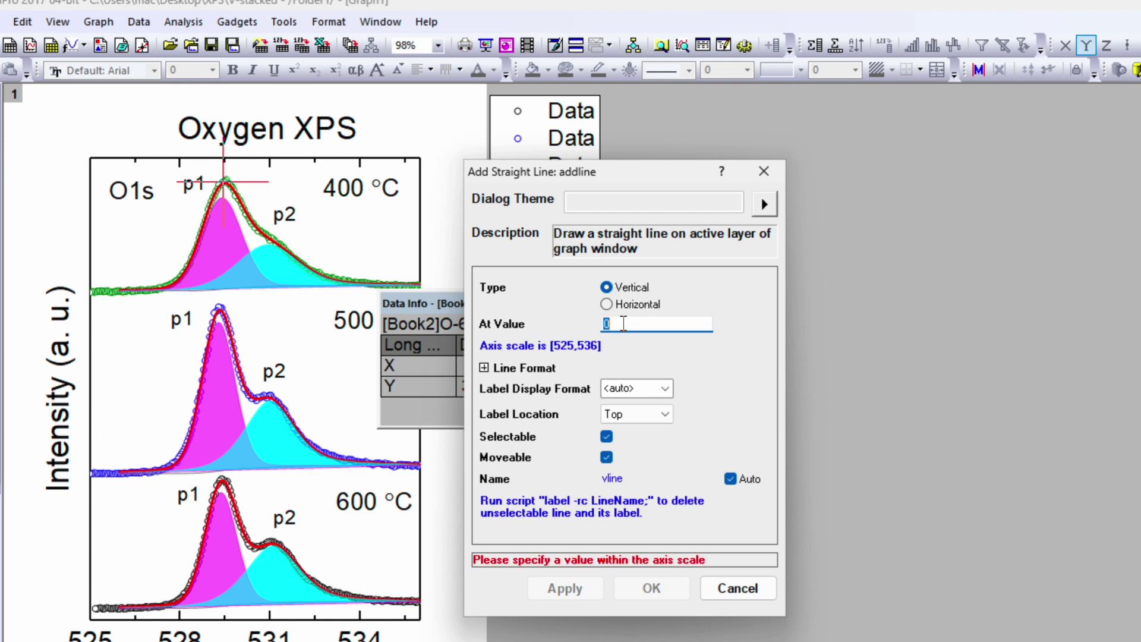
pyautogui.write('529.427')
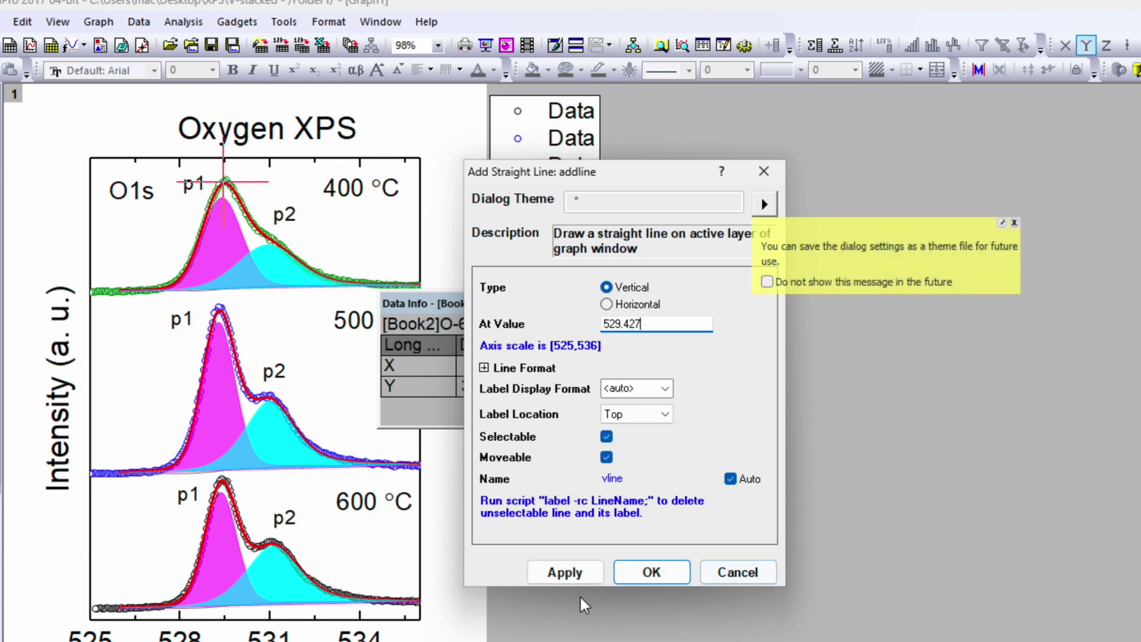
pyautogui.click(565, 573)
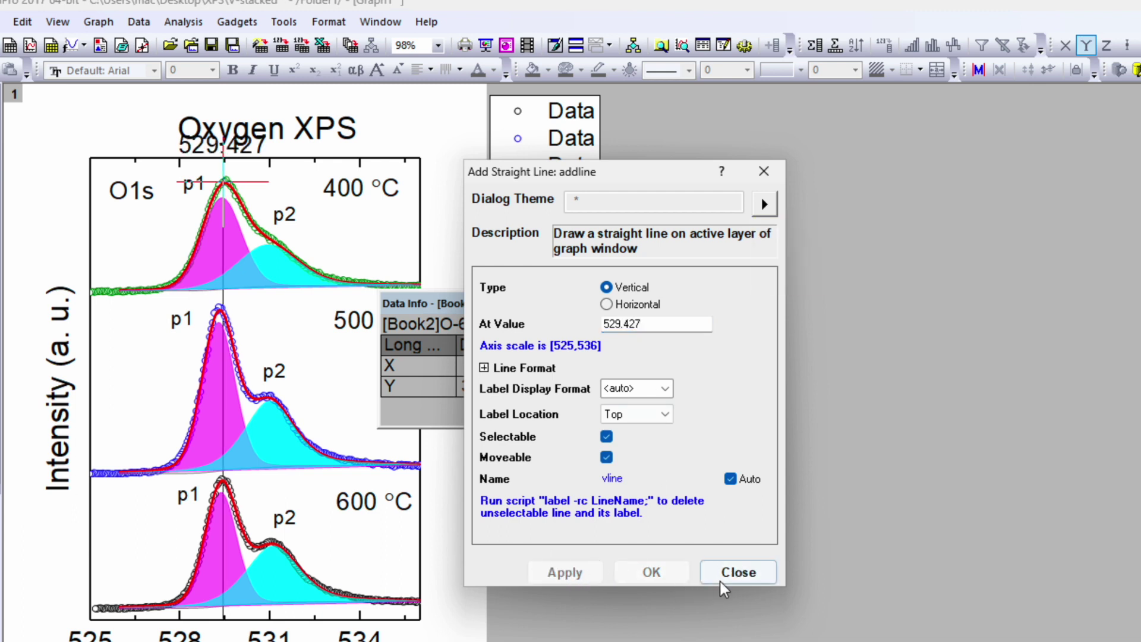
pyautogui.click(737, 572)
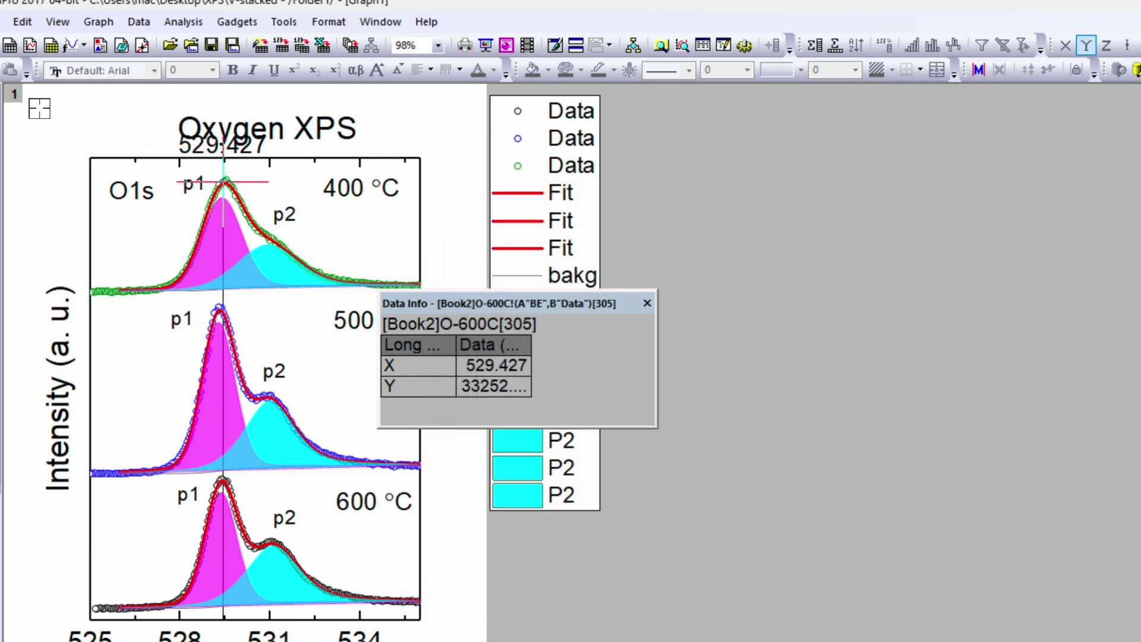
# Delete the 529.427 label above the vertical line.
pyautogui.click(200, 150)
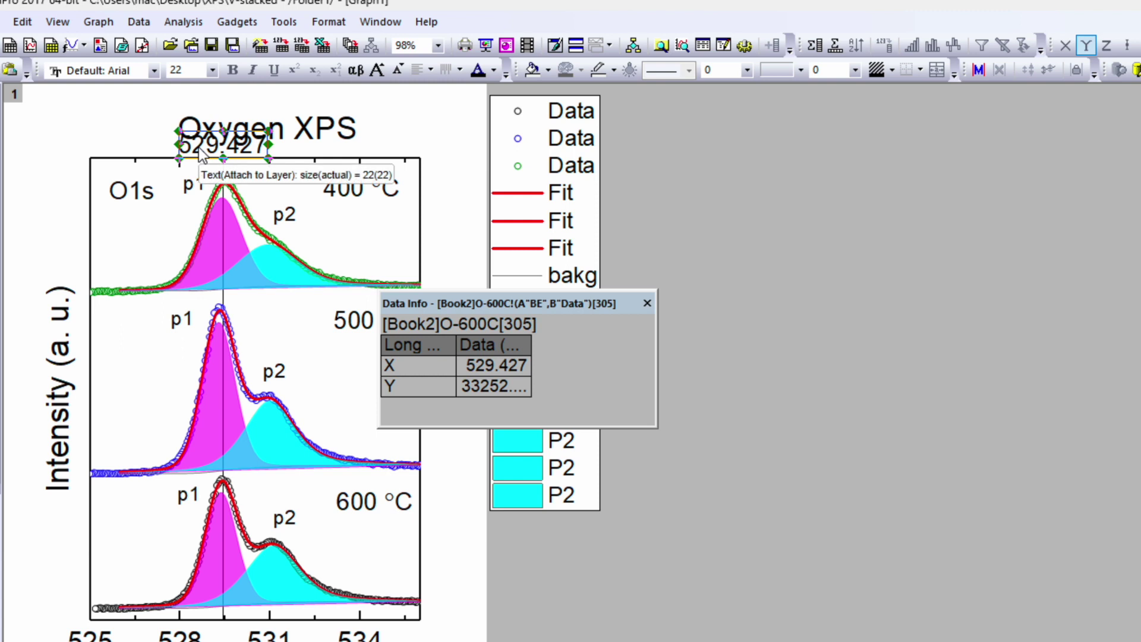
pyautogui.rightClick(199, 151)
pyautogui.click(226, 199)
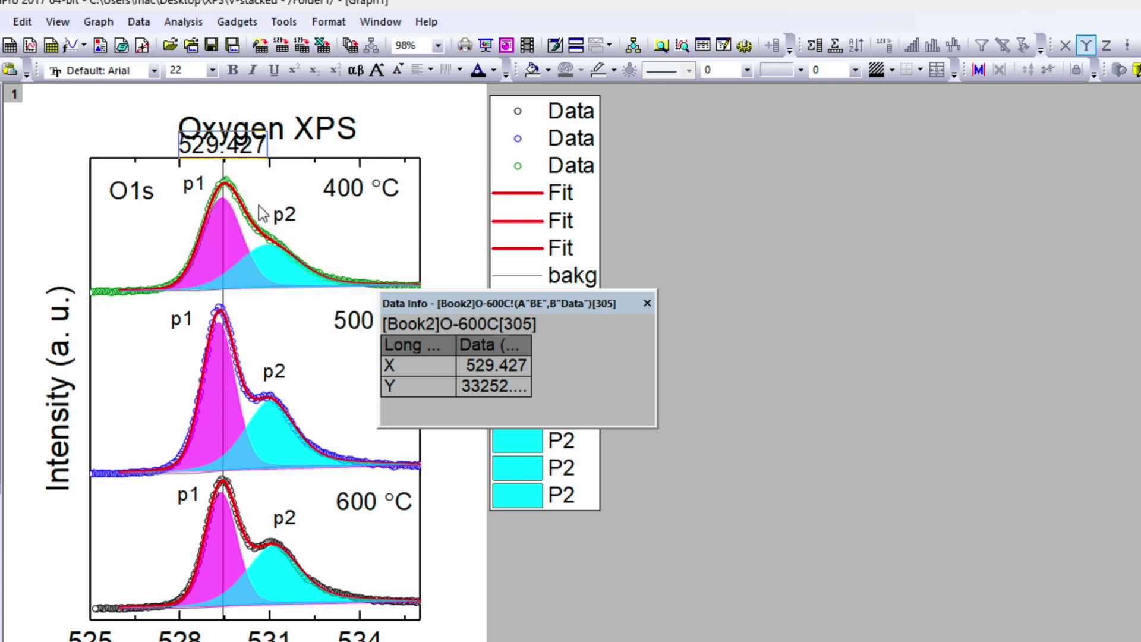
# Make the 529.427 vertical line dashed with a line width of 2.
pyautogui.click(223, 295)
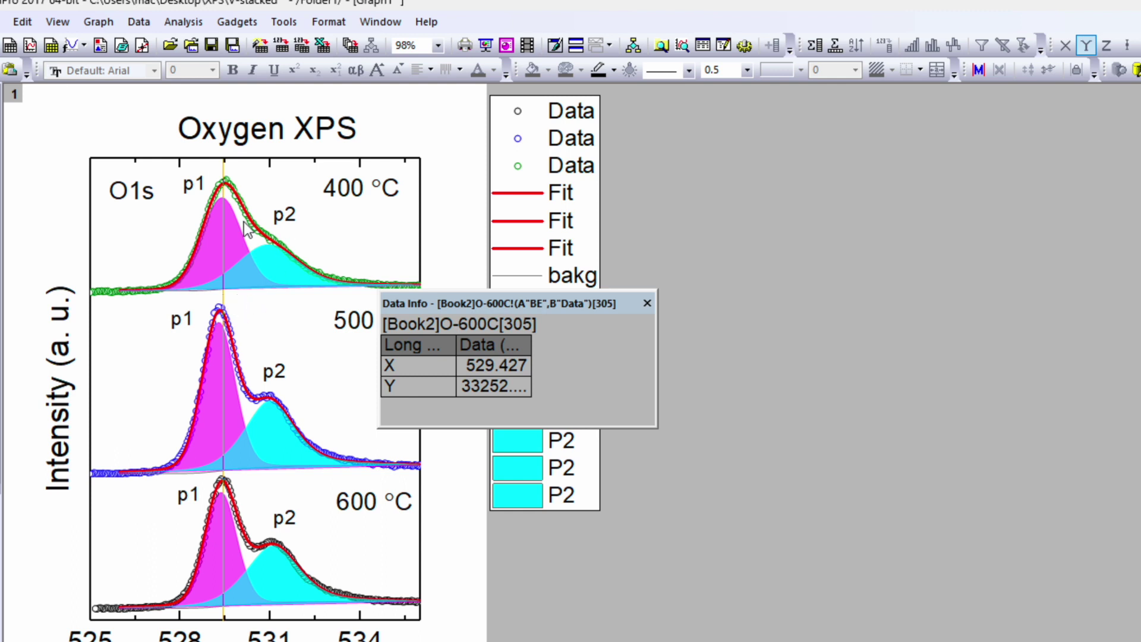
pyautogui.click(689, 72)
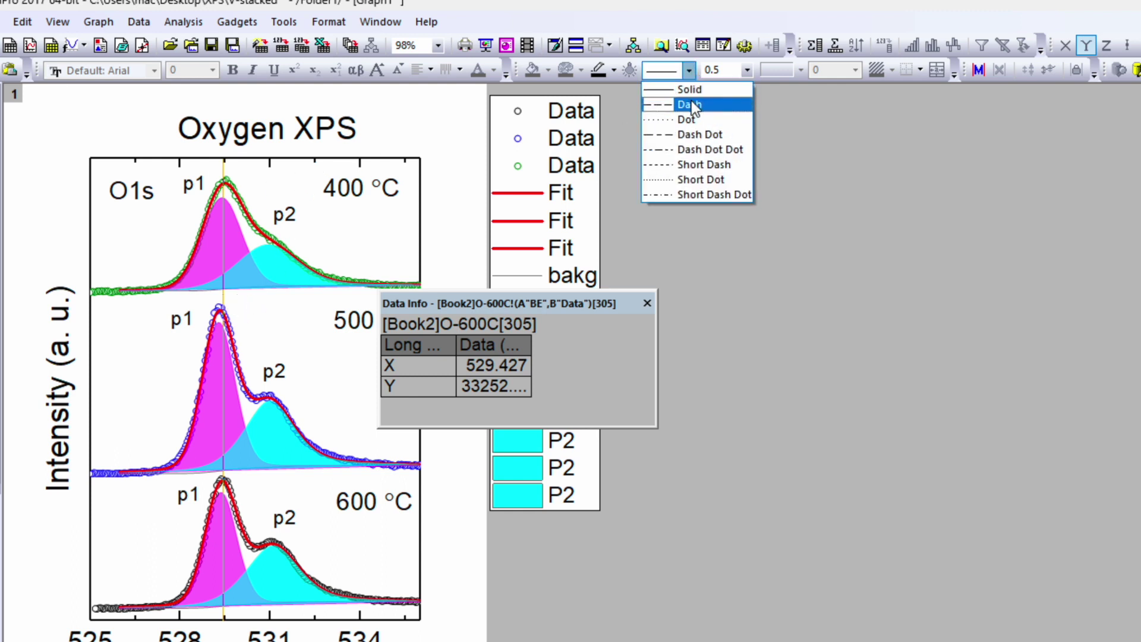
pyautogui.click(690, 104)
pyautogui.click(746, 71)
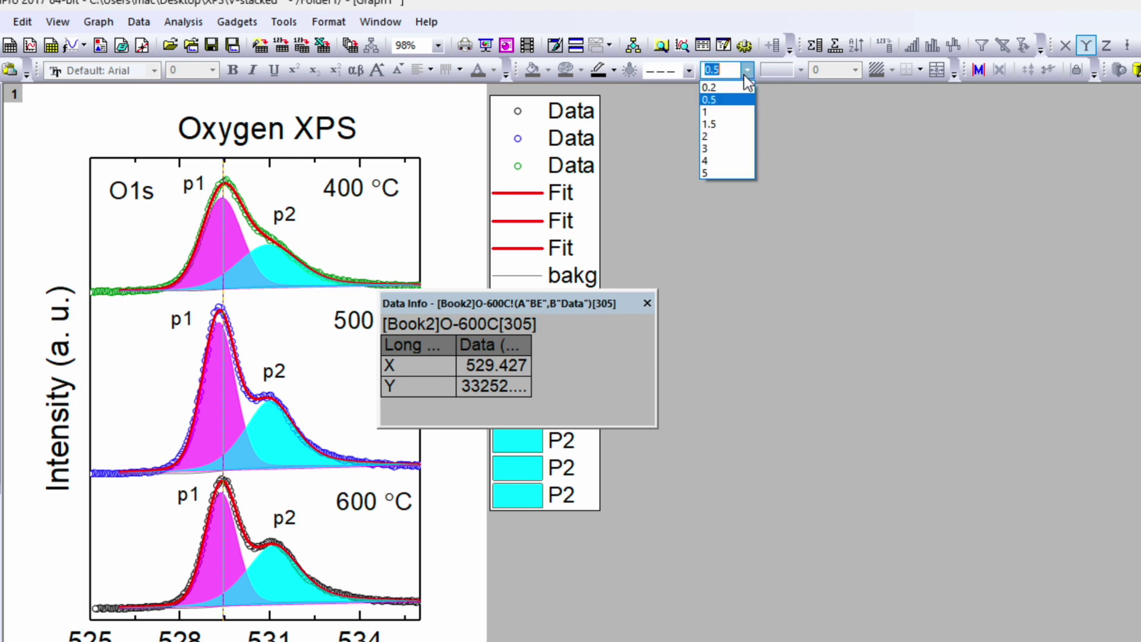
pyautogui.click(723, 136)
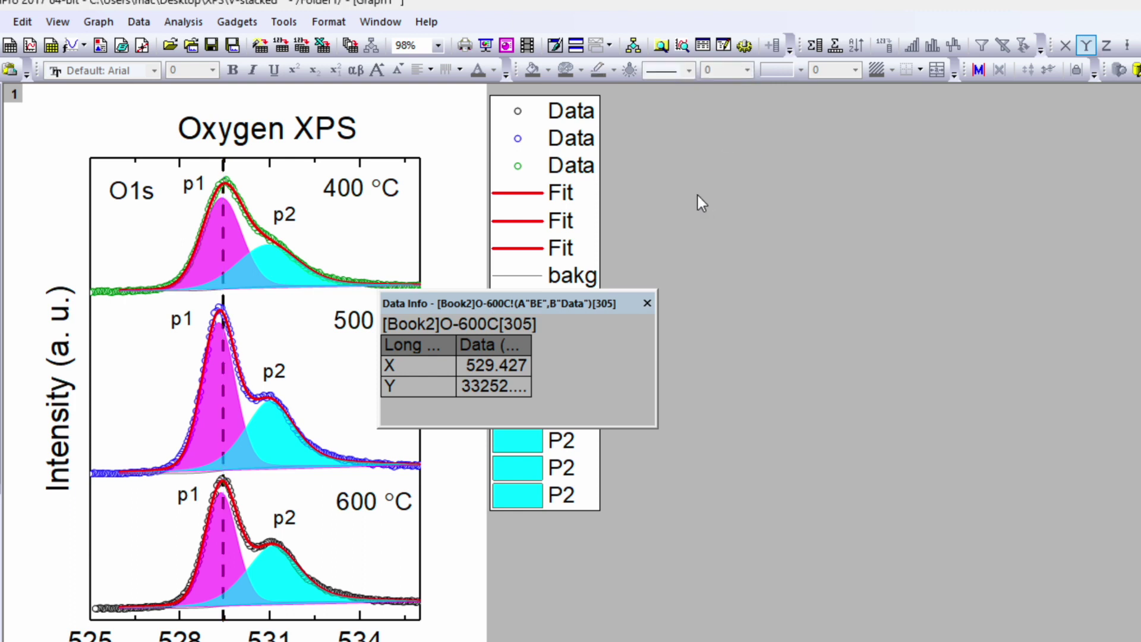
pyautogui.click(226, 169)
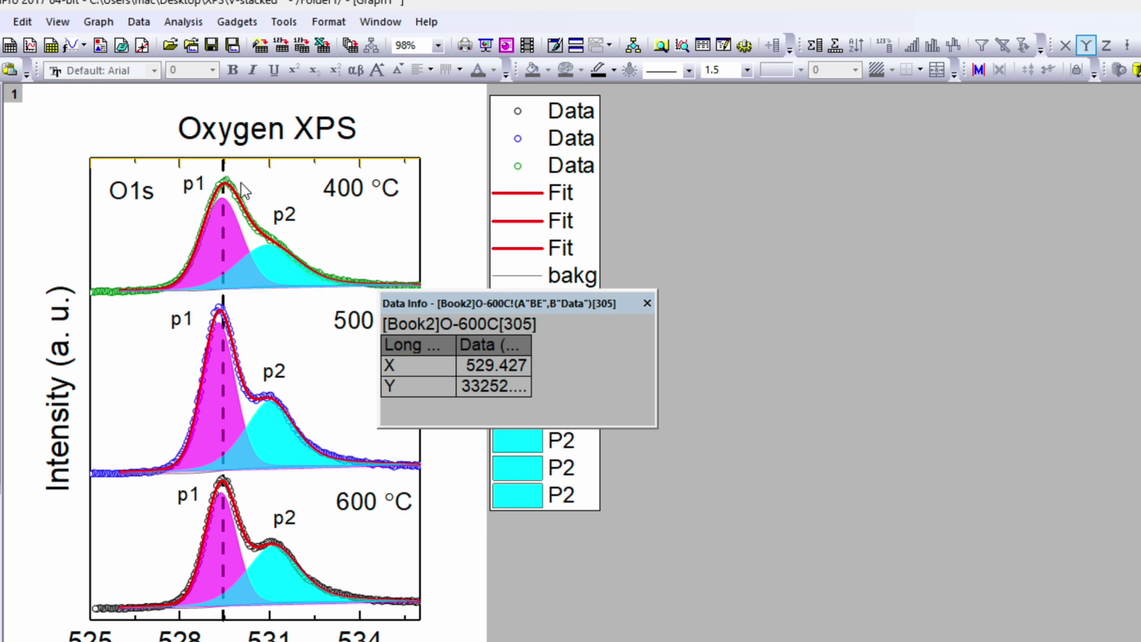
pyautogui.click(223, 233)
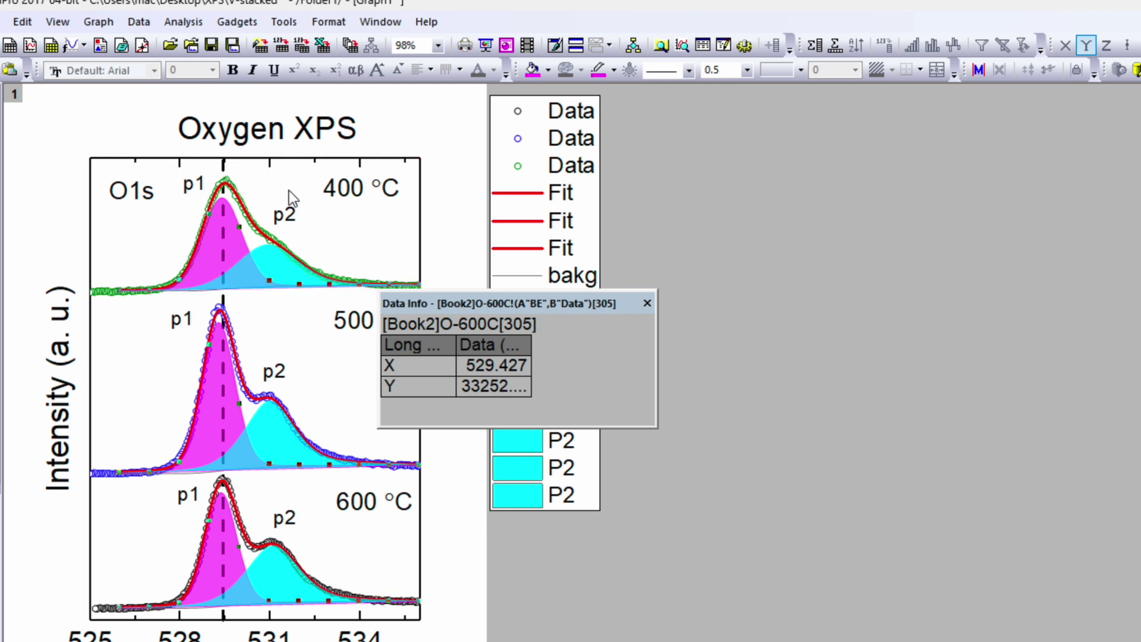
pyautogui.click(267, 184)
pyautogui.click(224, 301)
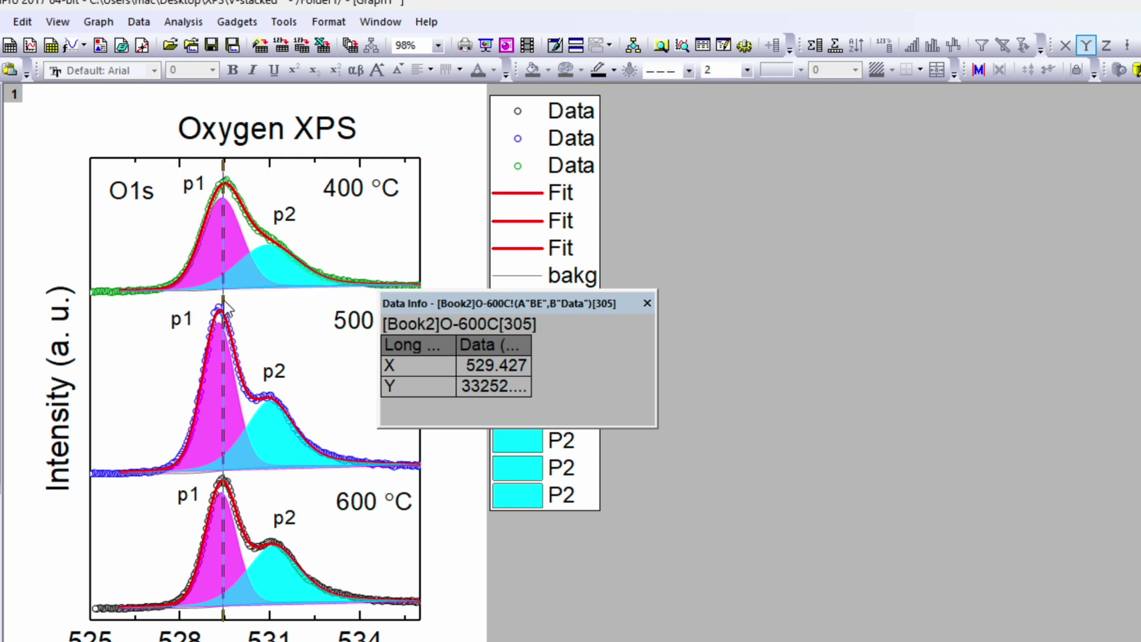
pyautogui.click(614, 70)
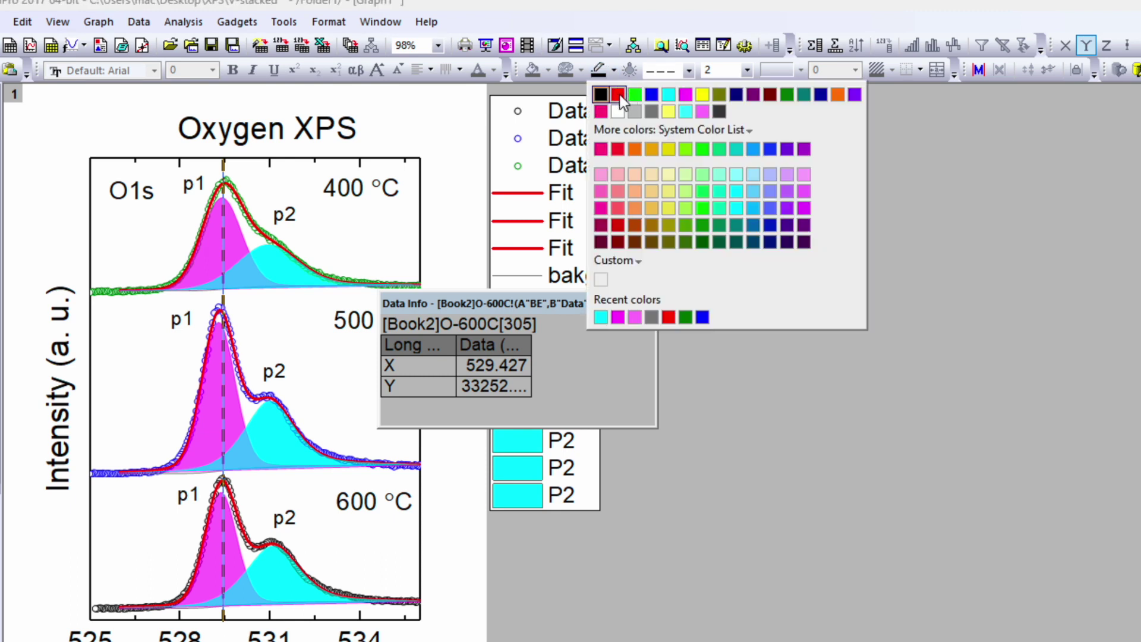
# Colour the dashed line red and nudge it with the arrow keys onto the p1 peak.
pyautogui.click(618, 93)
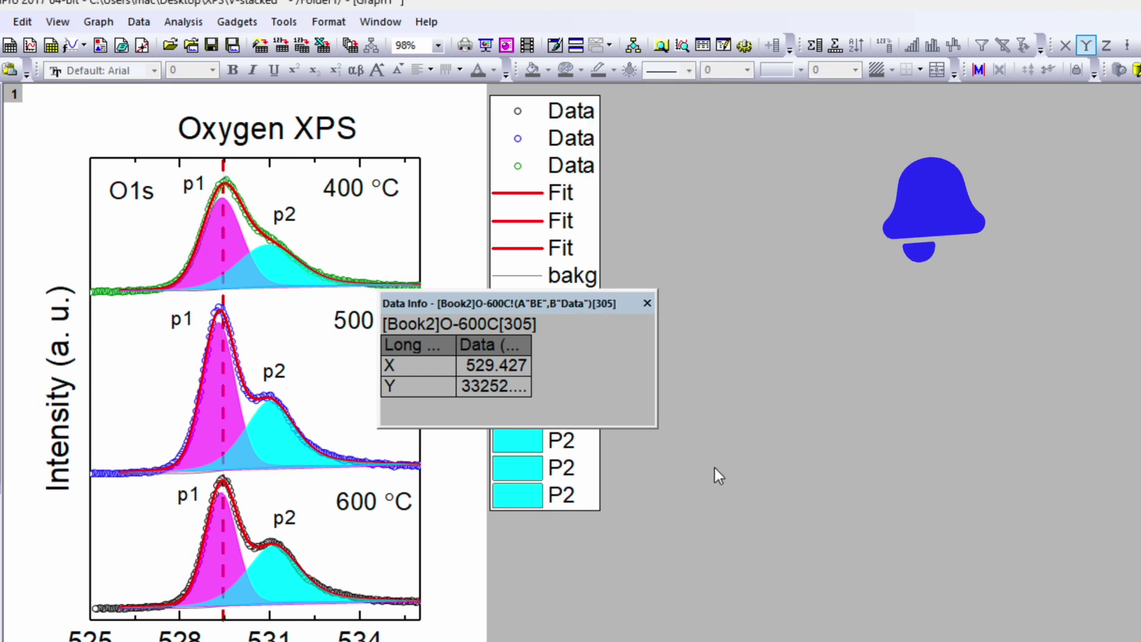
pyautogui.click(224, 297)
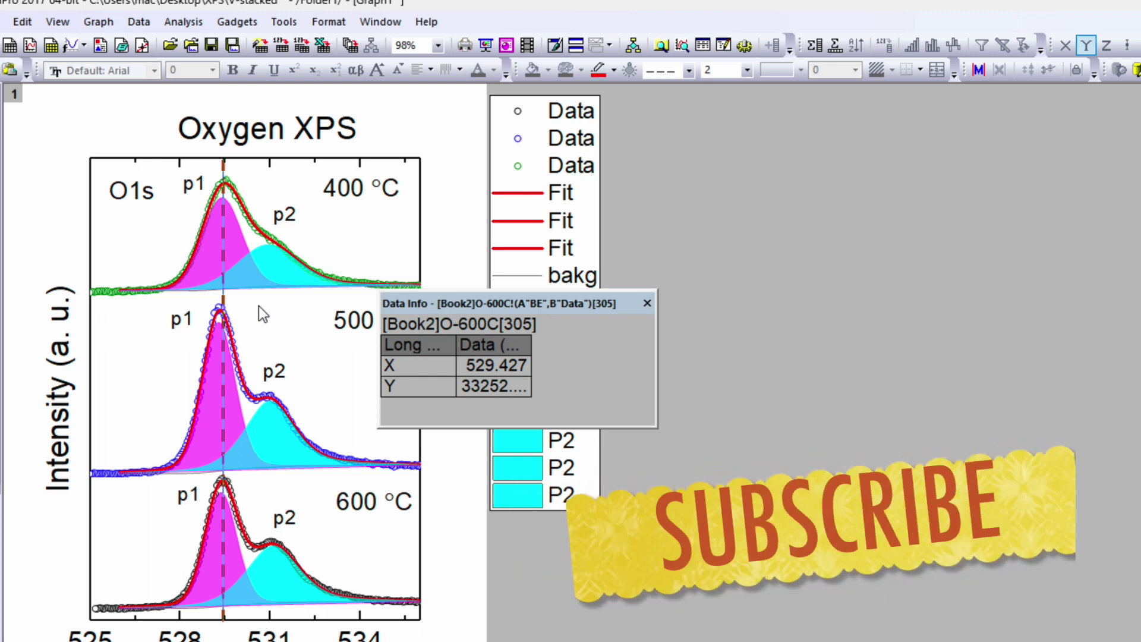
pyautogui.press('Left')
pyautogui.press('Left')
pyautogui.press('Left')
pyautogui.press('Left')
pyautogui.press('Left')
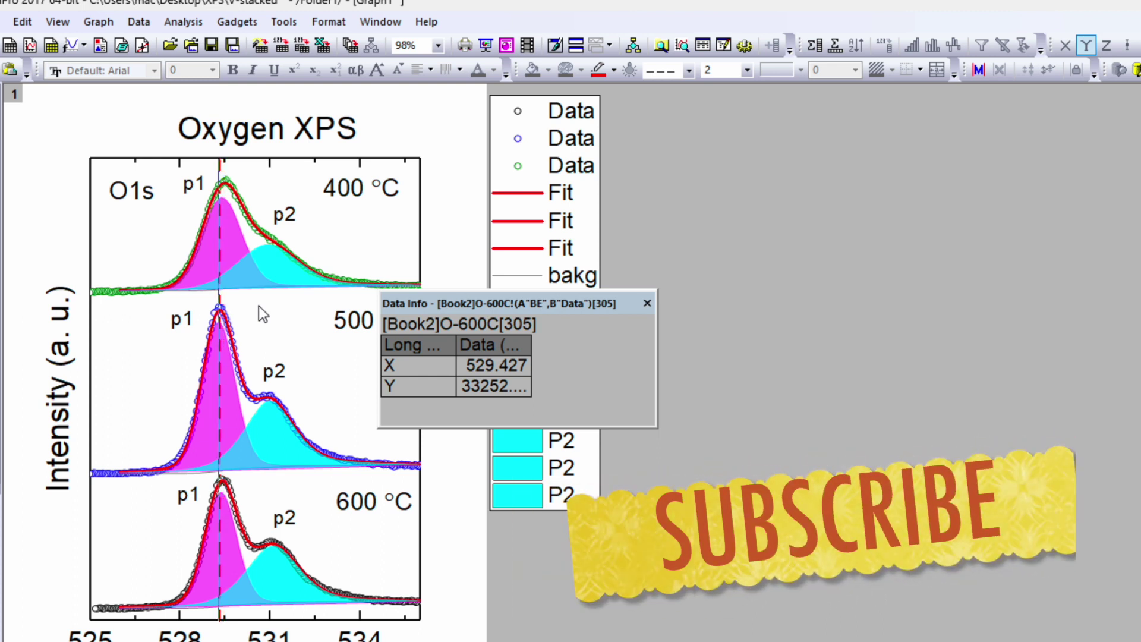
pyautogui.press('Right')
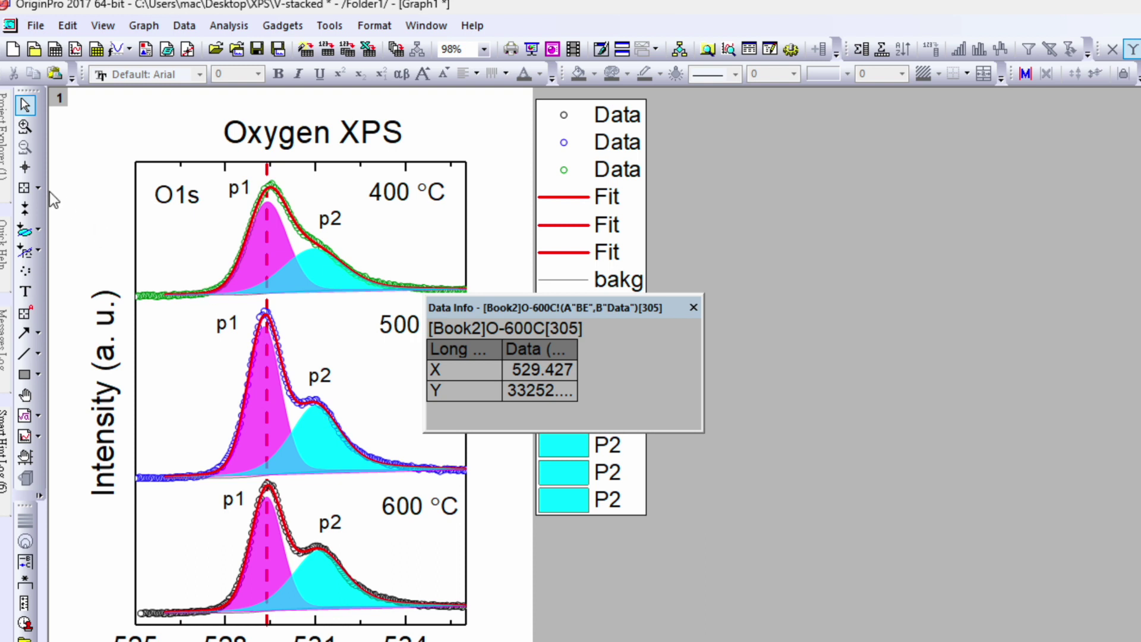
# Read the top spectrum's p2 peak with Data Reader: X = 530.977, Y ≈ 28488.
pyautogui.click(25, 188)
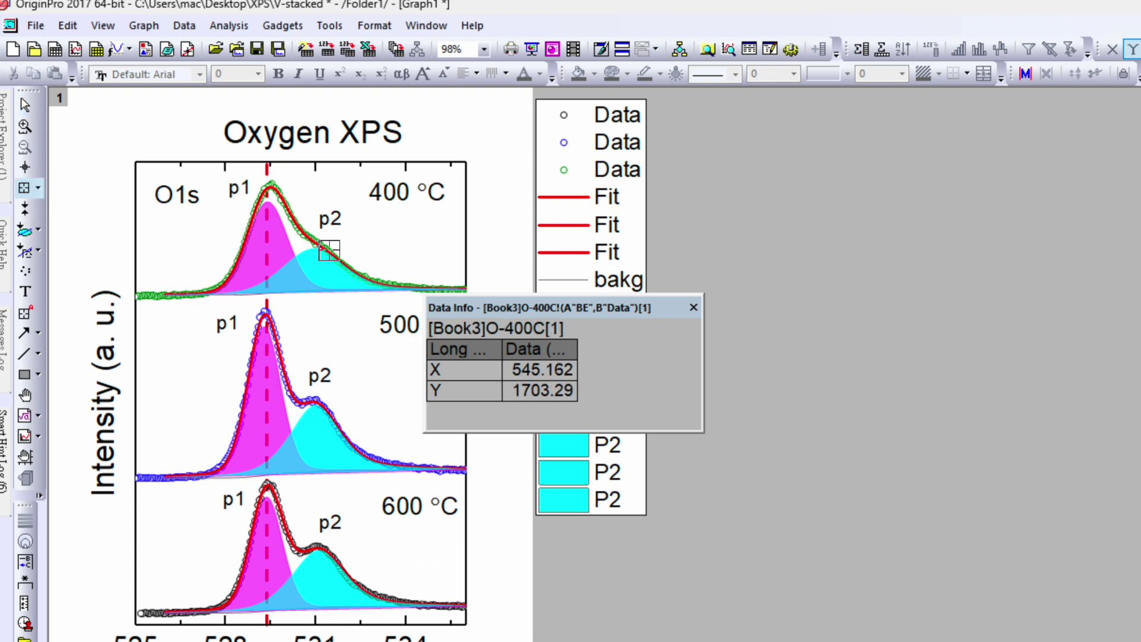
pyautogui.click(316, 246)
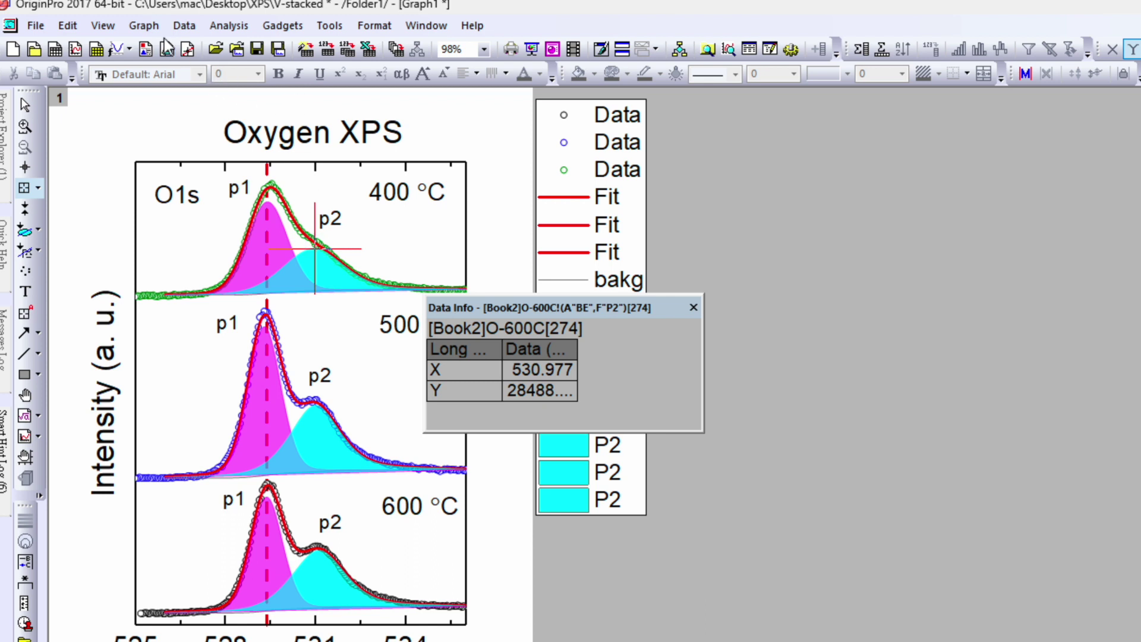
pyautogui.click(140, 26)
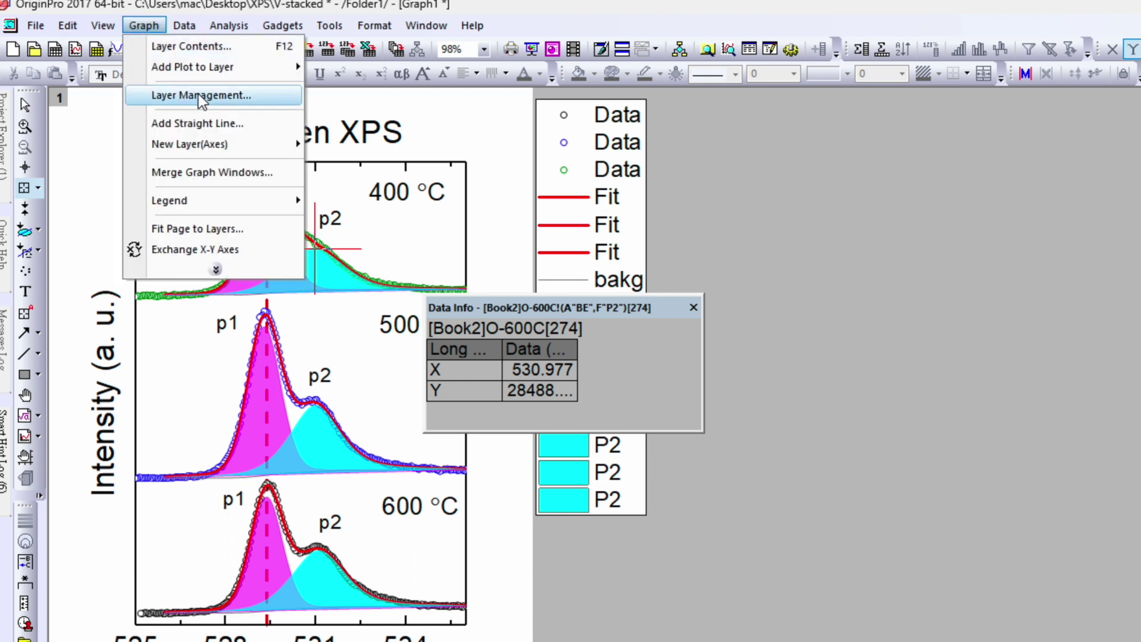
# Add a second vertical straight line at 530.97 through the p2 peaks.
pyautogui.click(206, 124)
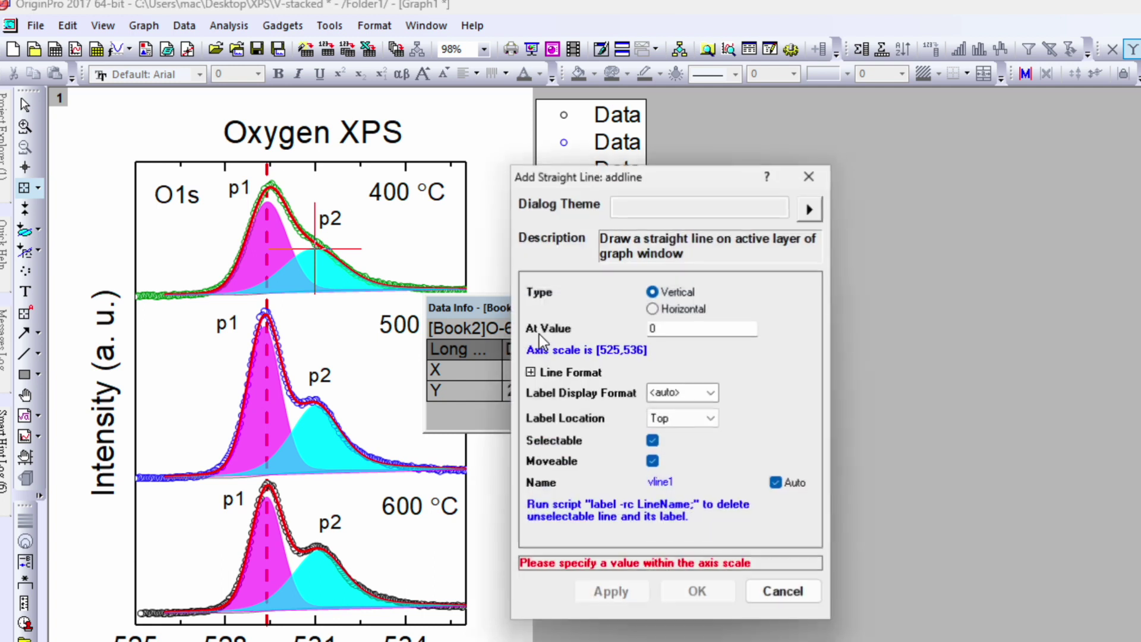
pyautogui.doubleClick(667, 331)
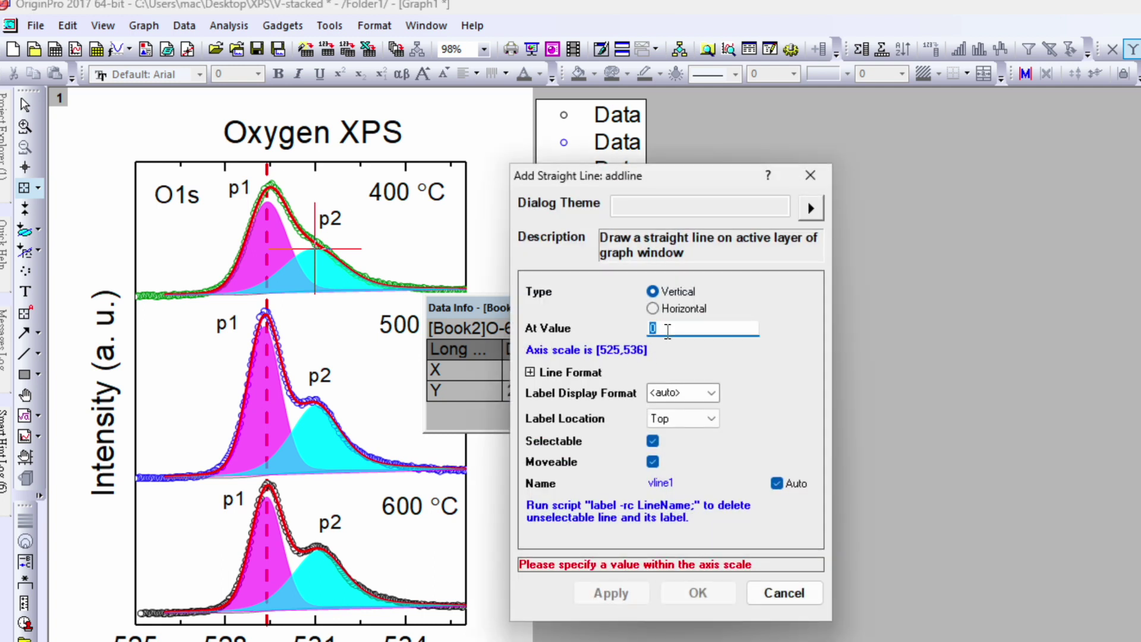
pyautogui.write('530.97')
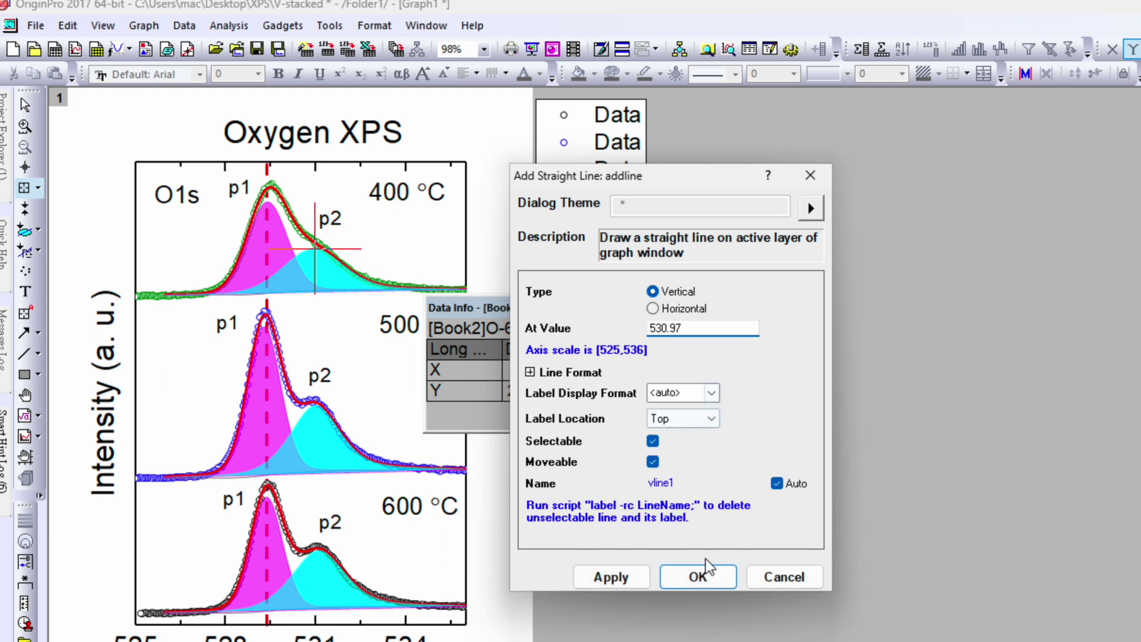
pyautogui.click(698, 577)
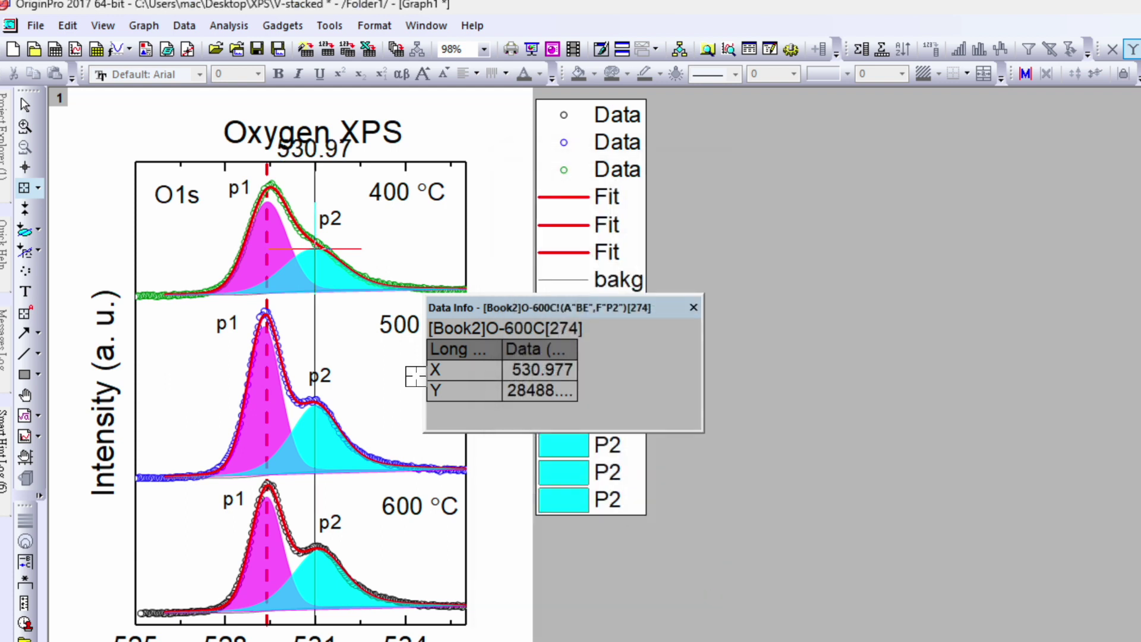
# Style the 530.97 vertical line blue, dashed and width 2.
pyautogui.click(30, 109)
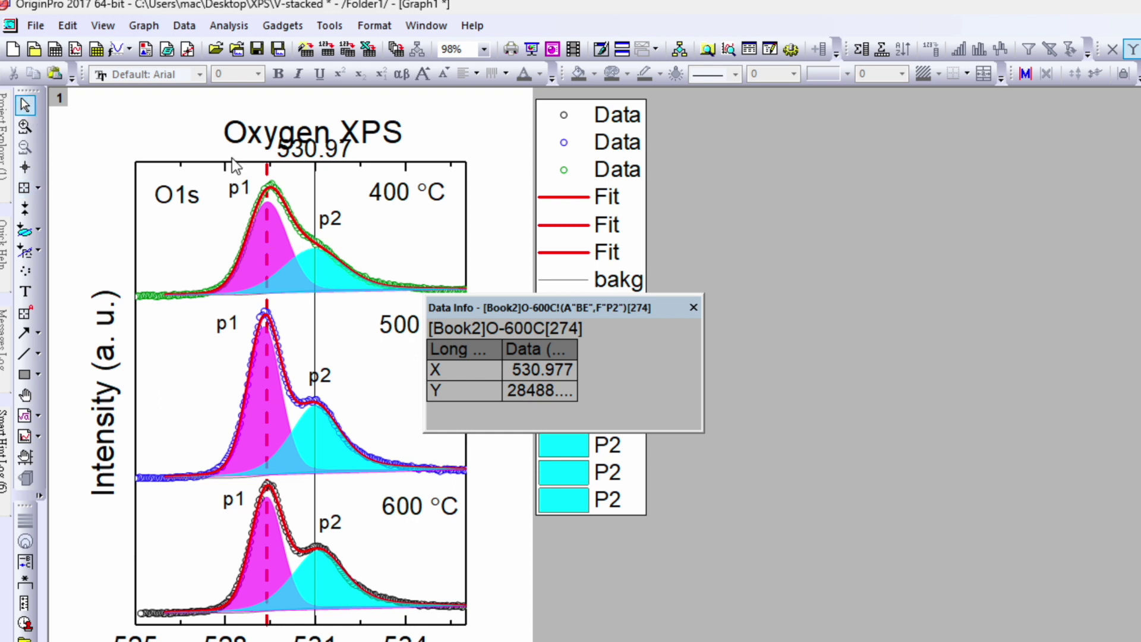
pyautogui.click(316, 193)
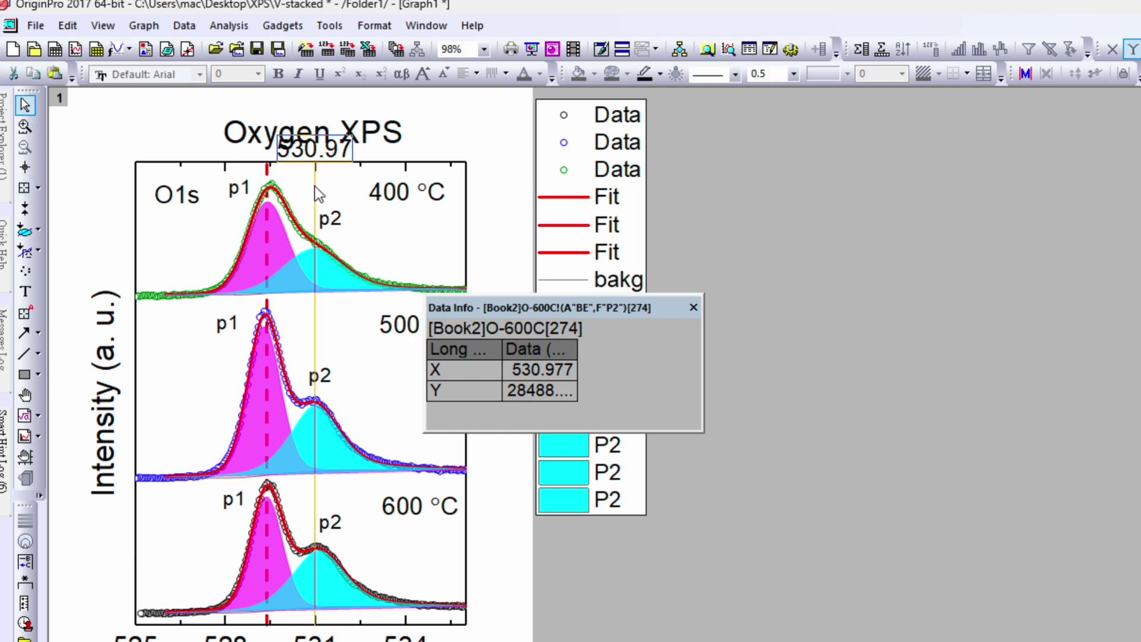
pyautogui.click(660, 74)
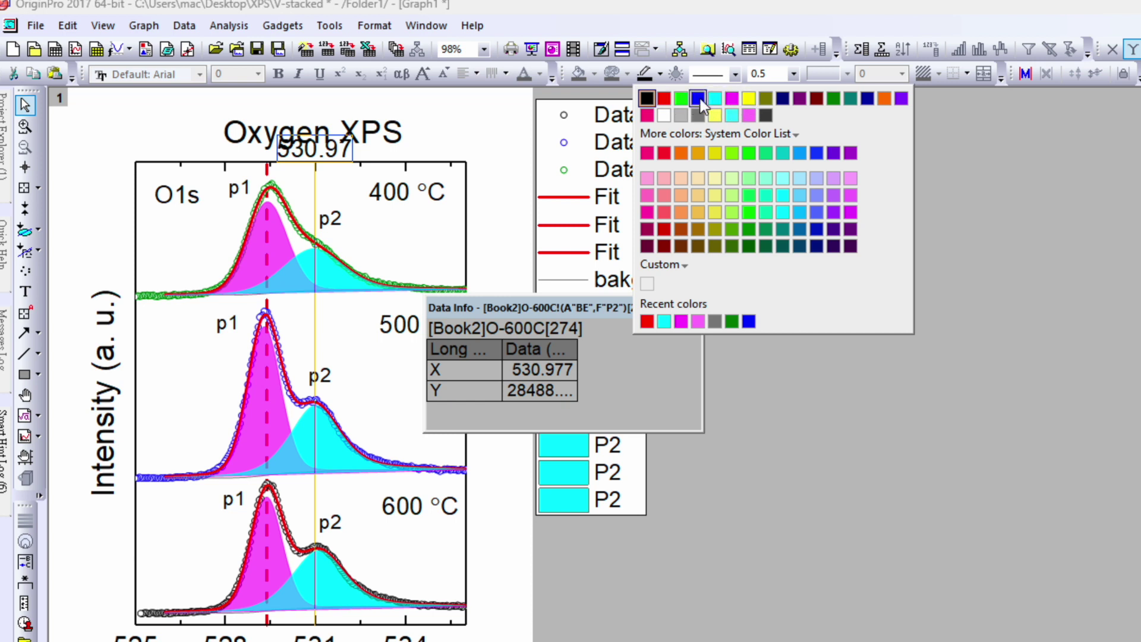
pyautogui.click(698, 100)
pyautogui.click(736, 73)
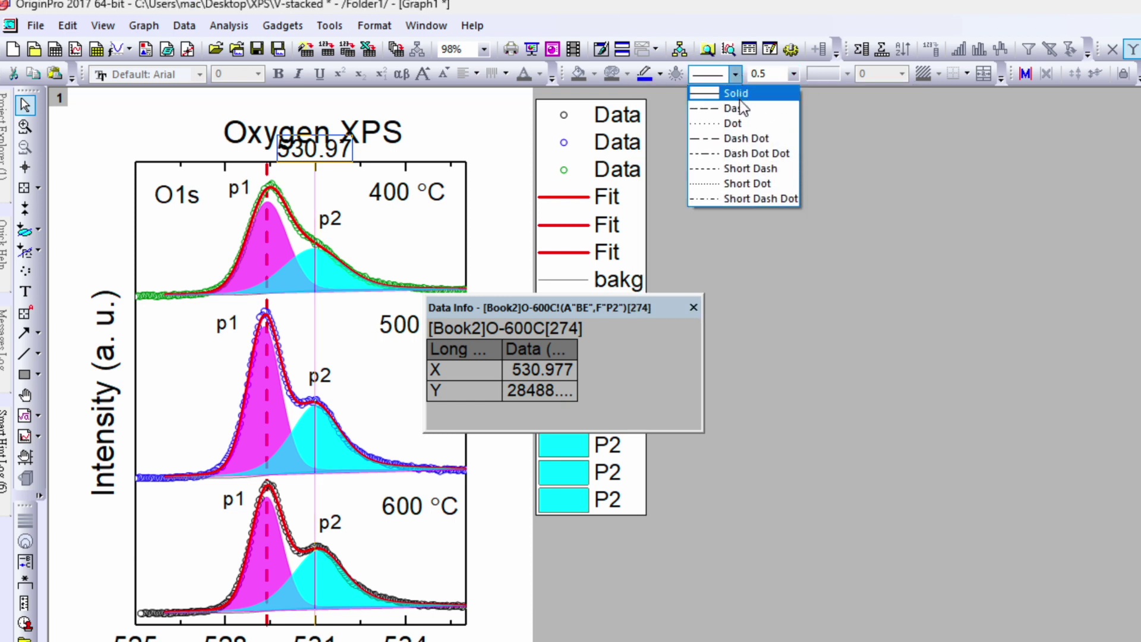
pyautogui.click(741, 109)
pyautogui.click(795, 73)
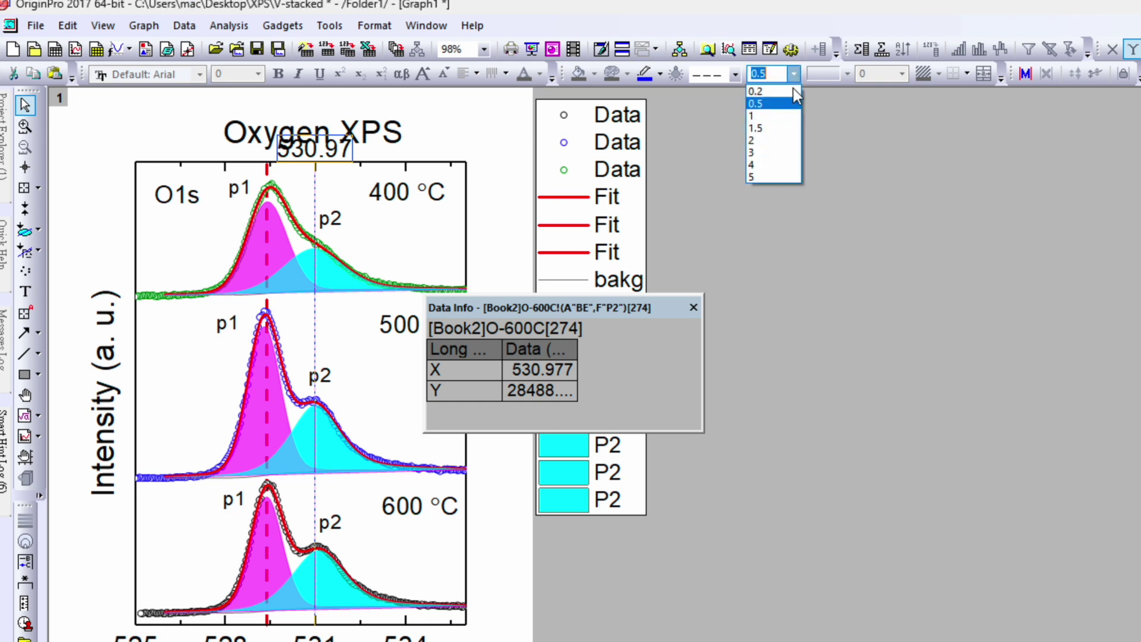
pyautogui.click(773, 141)
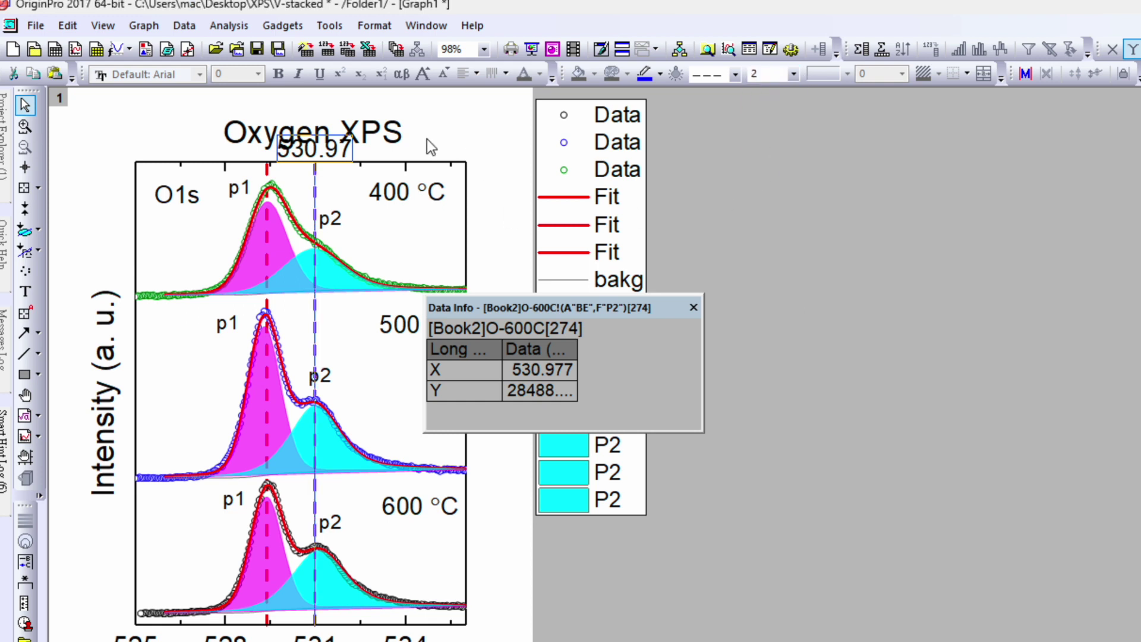
pyautogui.click(337, 153)
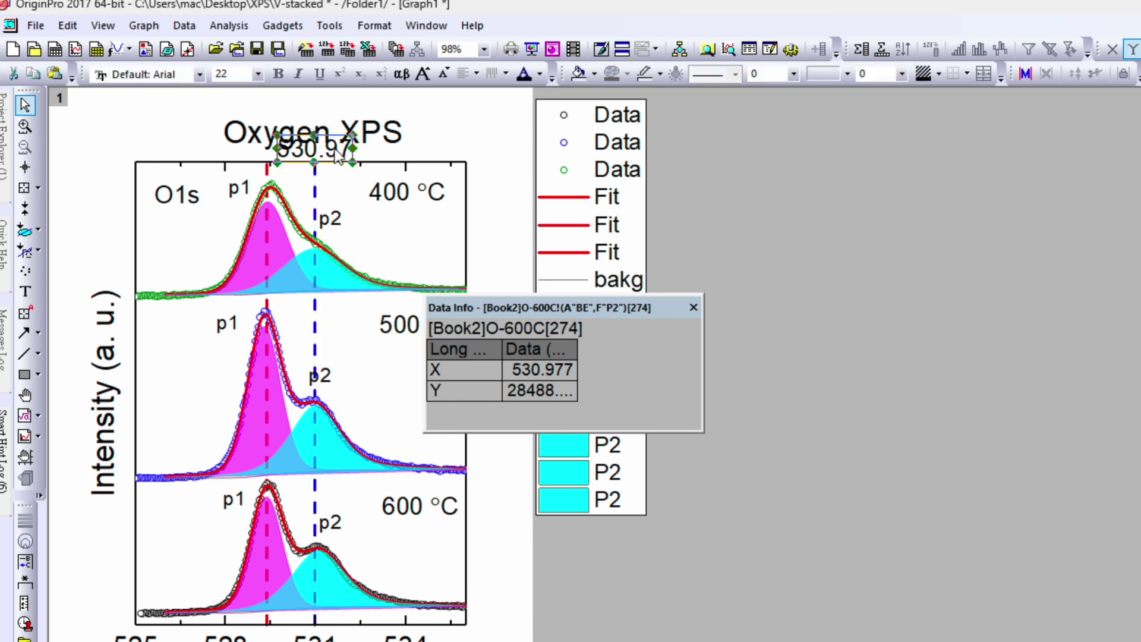
pyautogui.rightClick(337, 154)
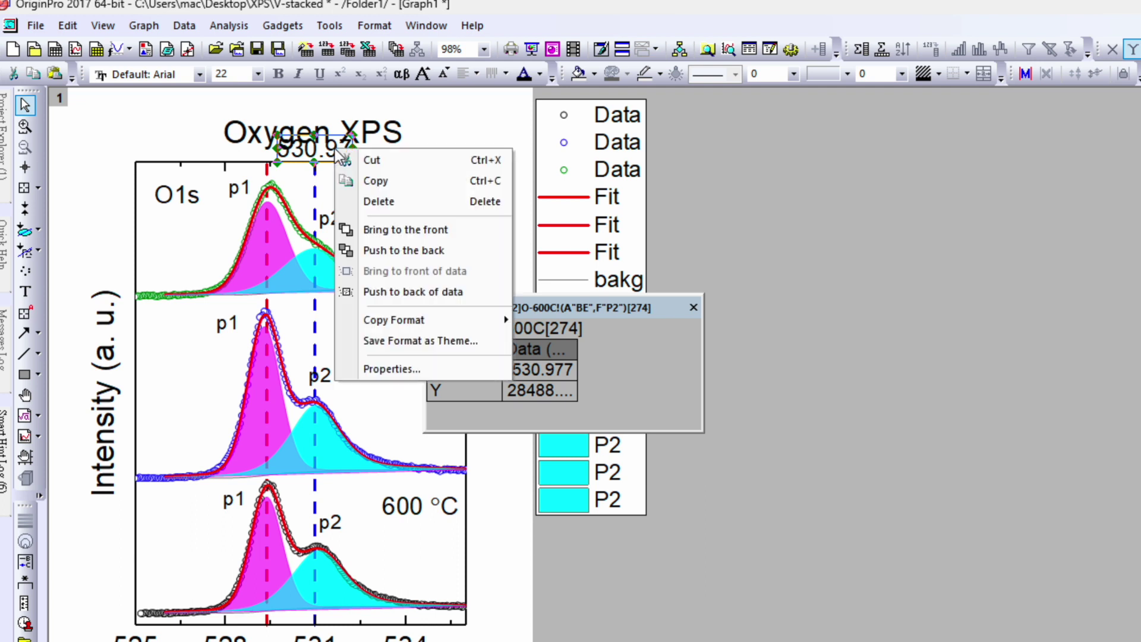
# Delete the 530.97 label, shift the 500 °C p2 label right, and nudge the blue line.
pyautogui.click(381, 199)
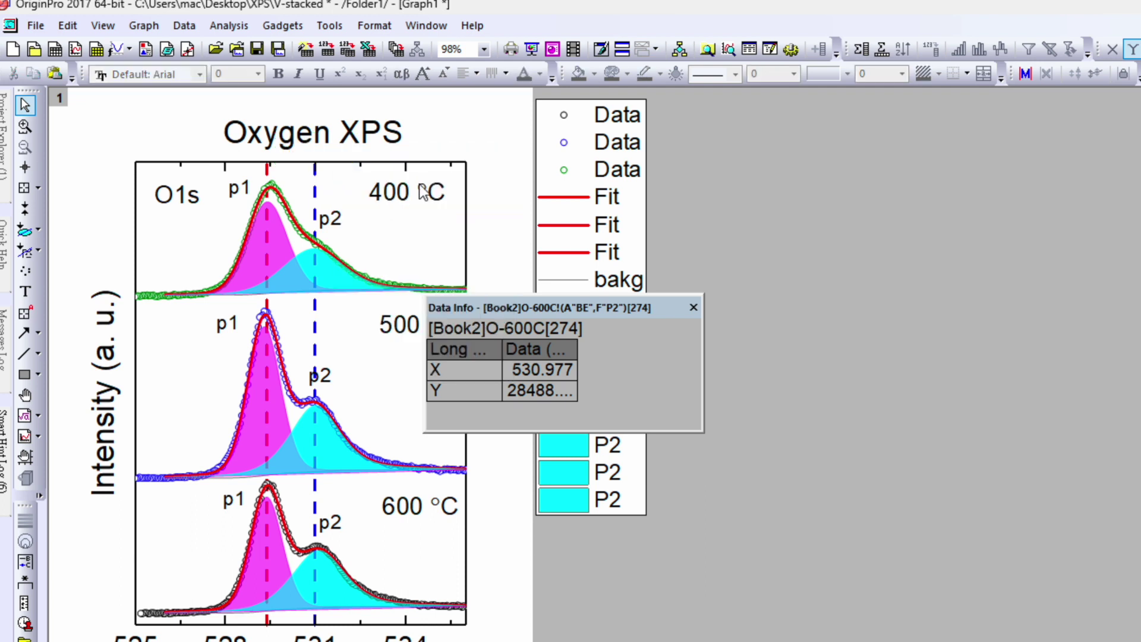
pyautogui.click(321, 376)
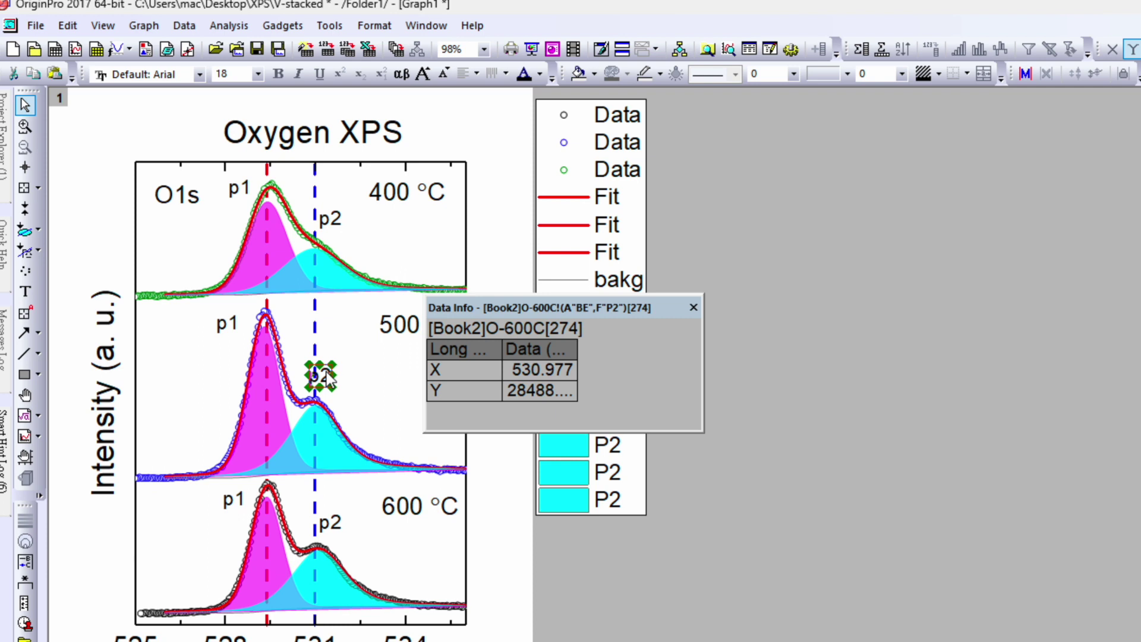
pyautogui.moveTo(326, 375); pyautogui.dragTo(337, 377)
pyautogui.click(349, 320)
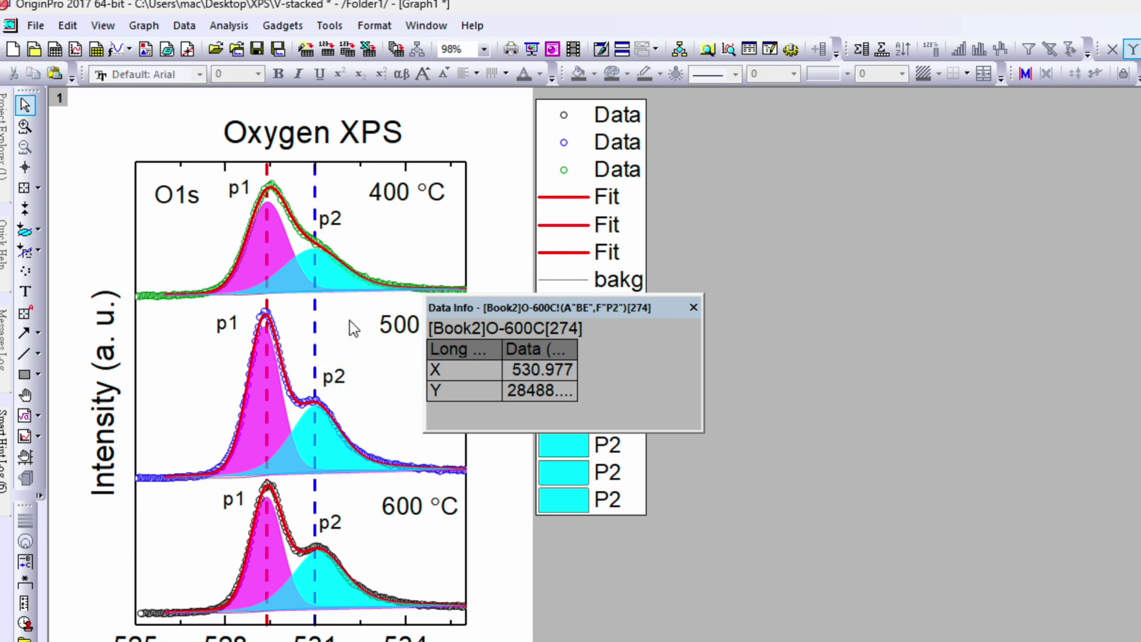
pyautogui.click(315, 329)
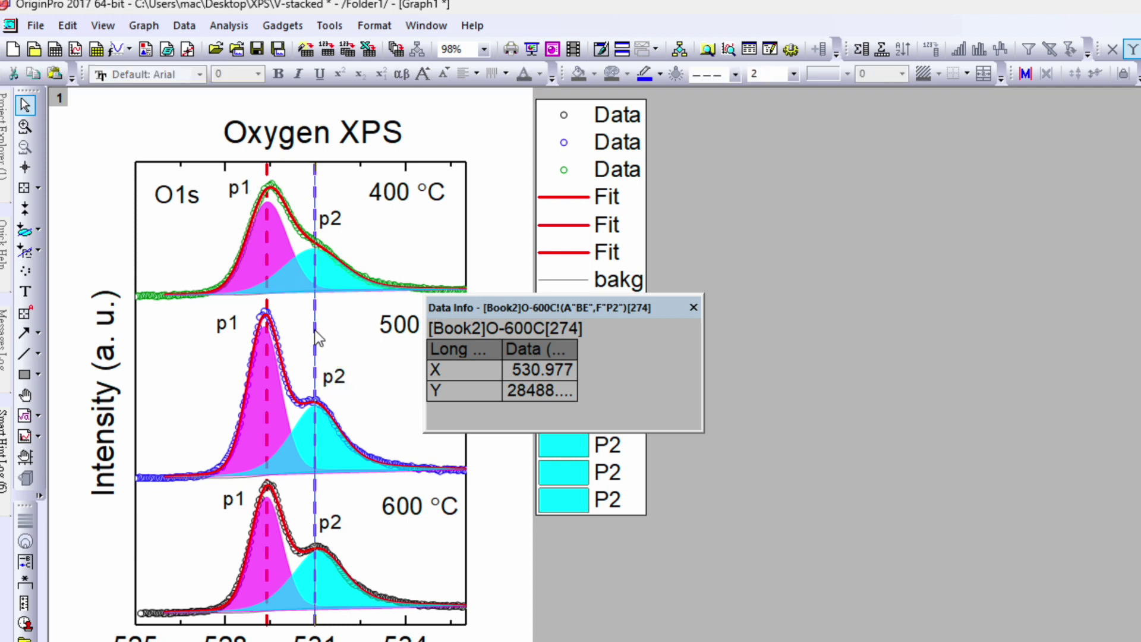
pyautogui.moveTo(315, 330); pyautogui.dragTo(316, 330)
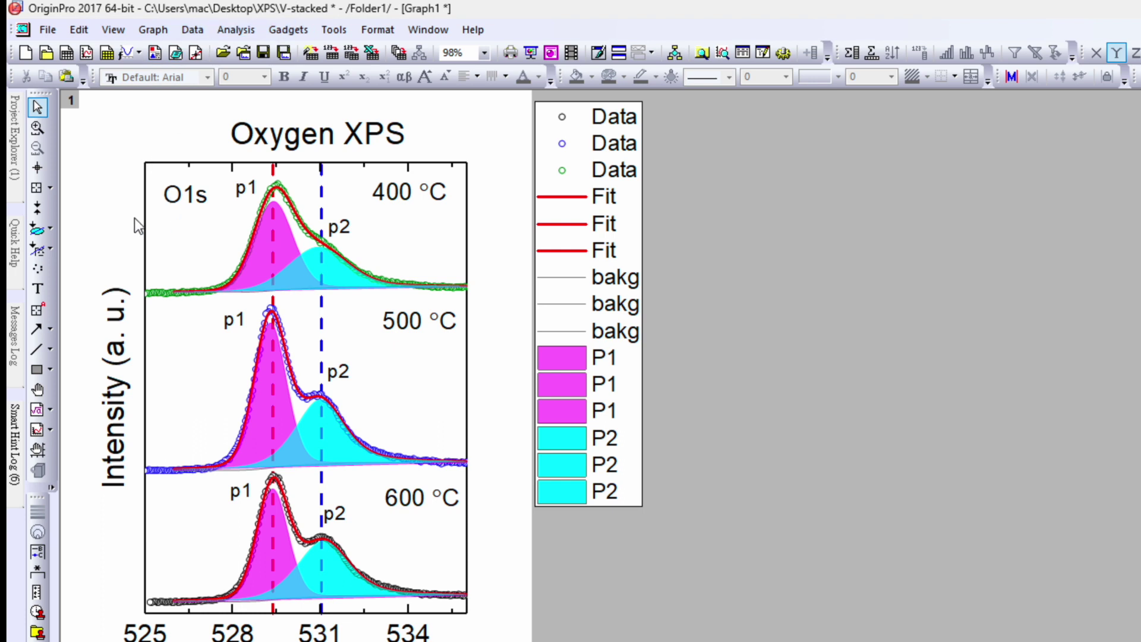
# Read the p2 point with Screen Reader: X = 530.927, Y ≈ 28494.
pyautogui.click(37, 188)
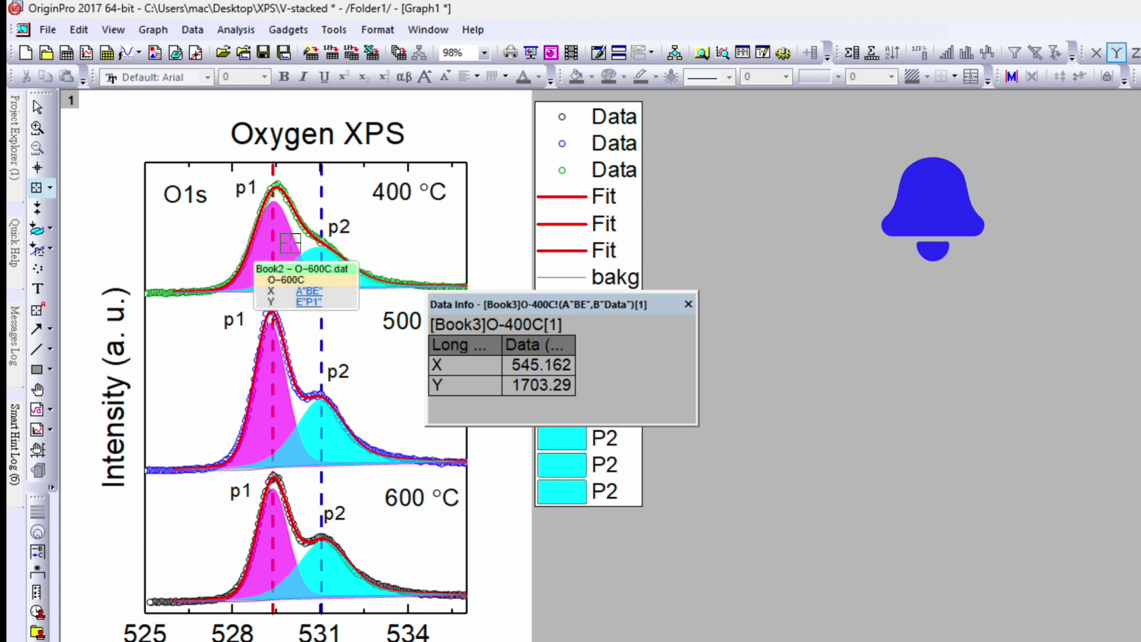
pyautogui.click(319, 243)
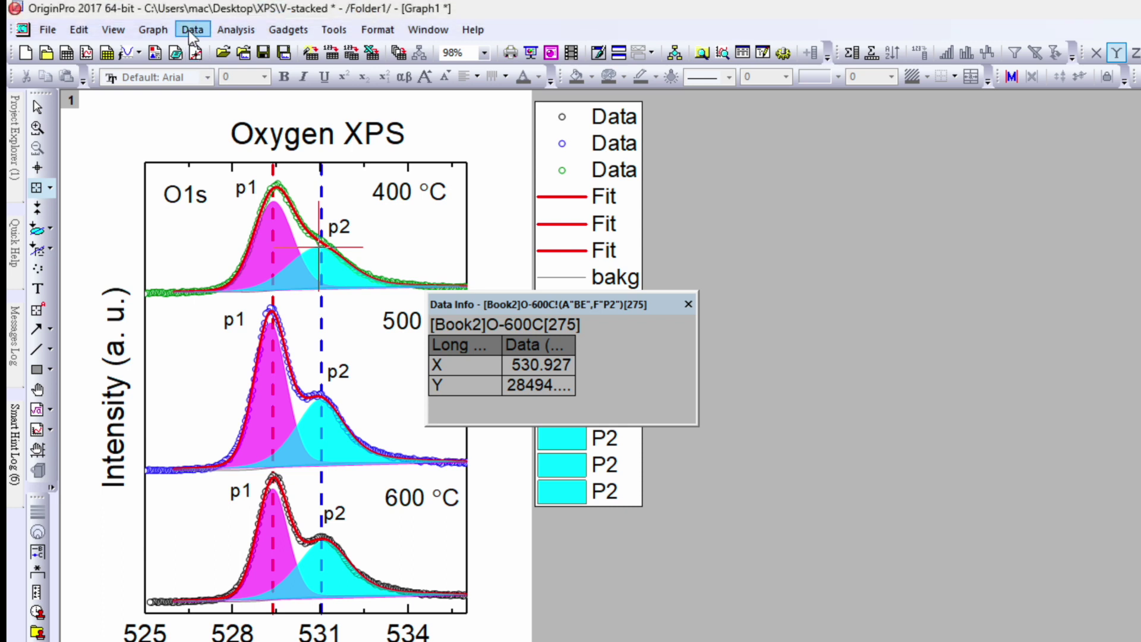
pyautogui.click(153, 30)
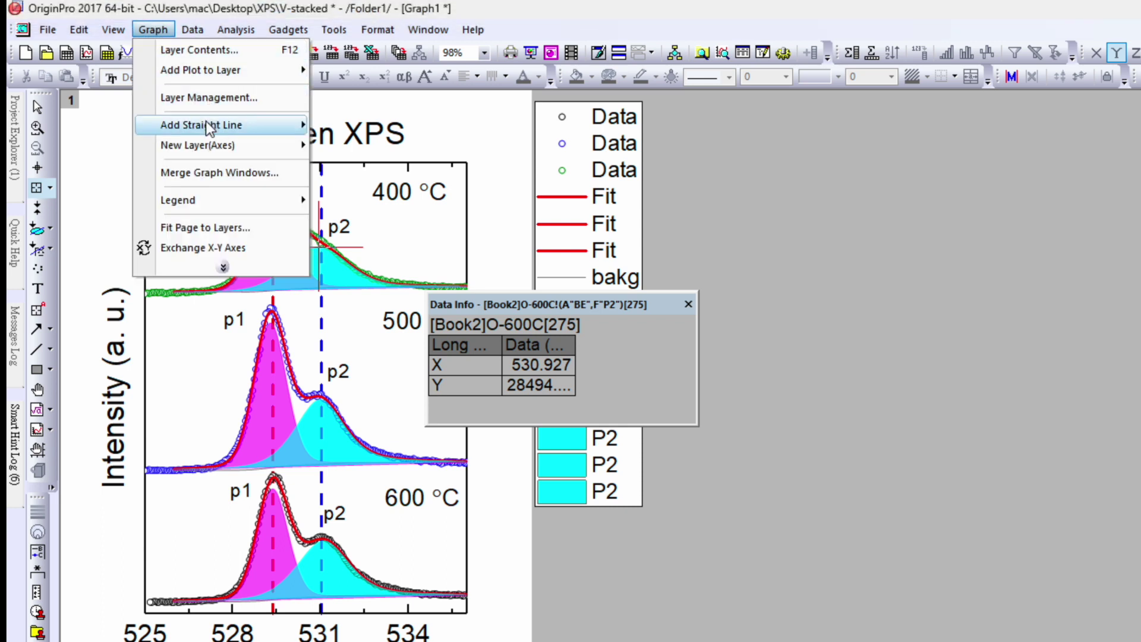
# Draw a horizontal straight line at Y = 28494 across the top 400 °C panel.
pyautogui.moveTo(209, 126)
pyautogui.click(369, 152)
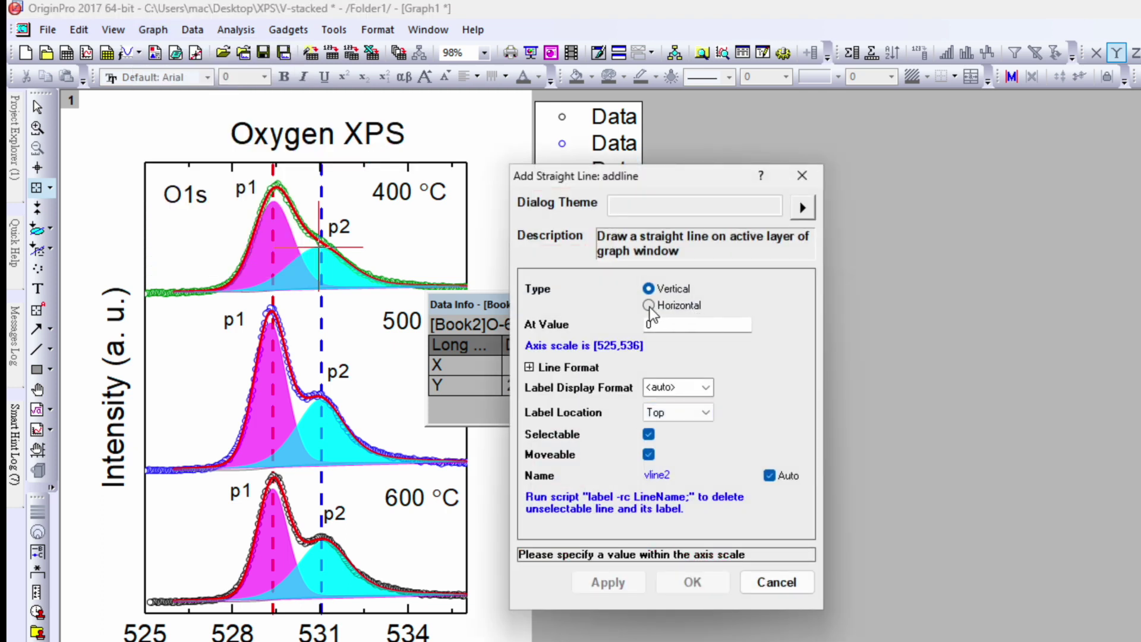
pyautogui.click(649, 307)
pyautogui.doubleClick(673, 322)
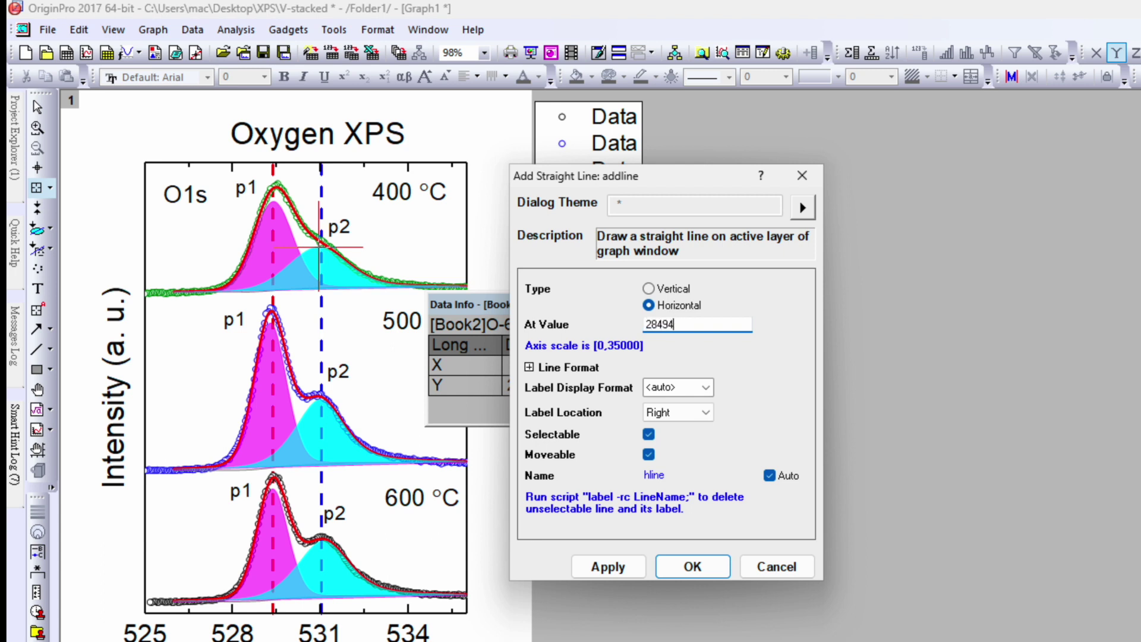
pyautogui.click(612, 566)
pyautogui.click(776, 566)
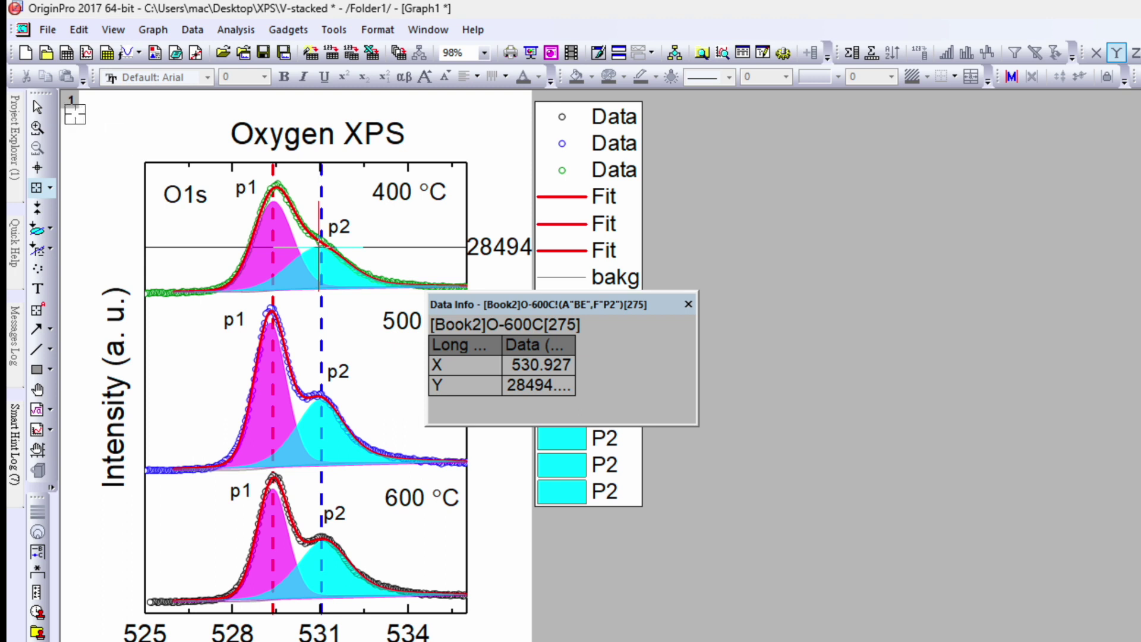
# Nudge the horizontal line with the arrow keys until its label reads 28711.17562.
pyautogui.click(37, 107)
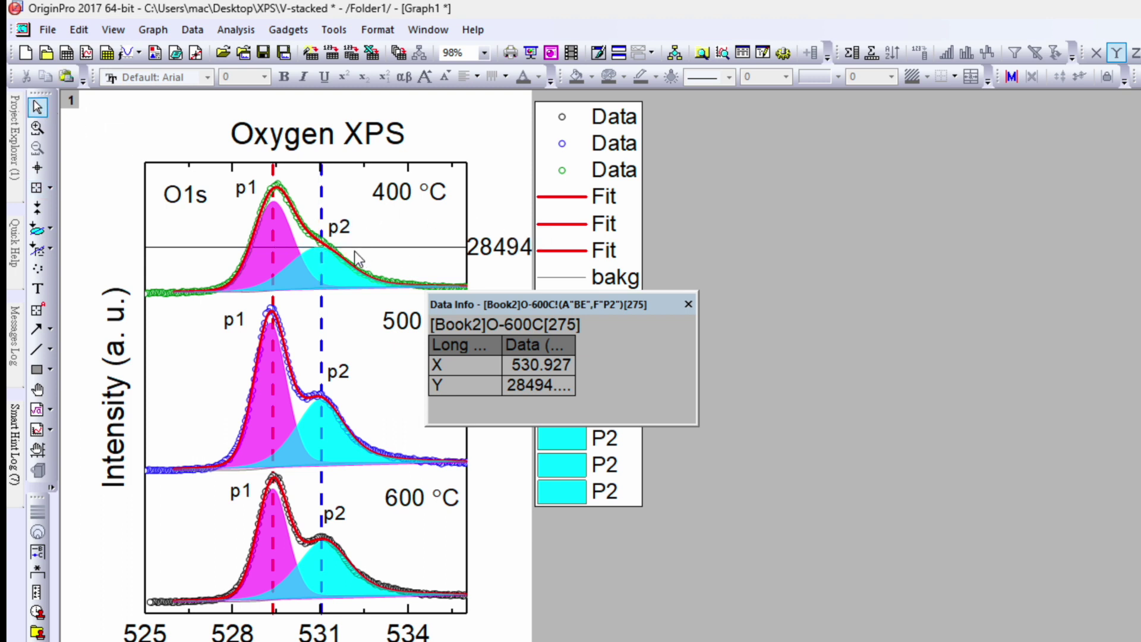
pyautogui.click(418, 247)
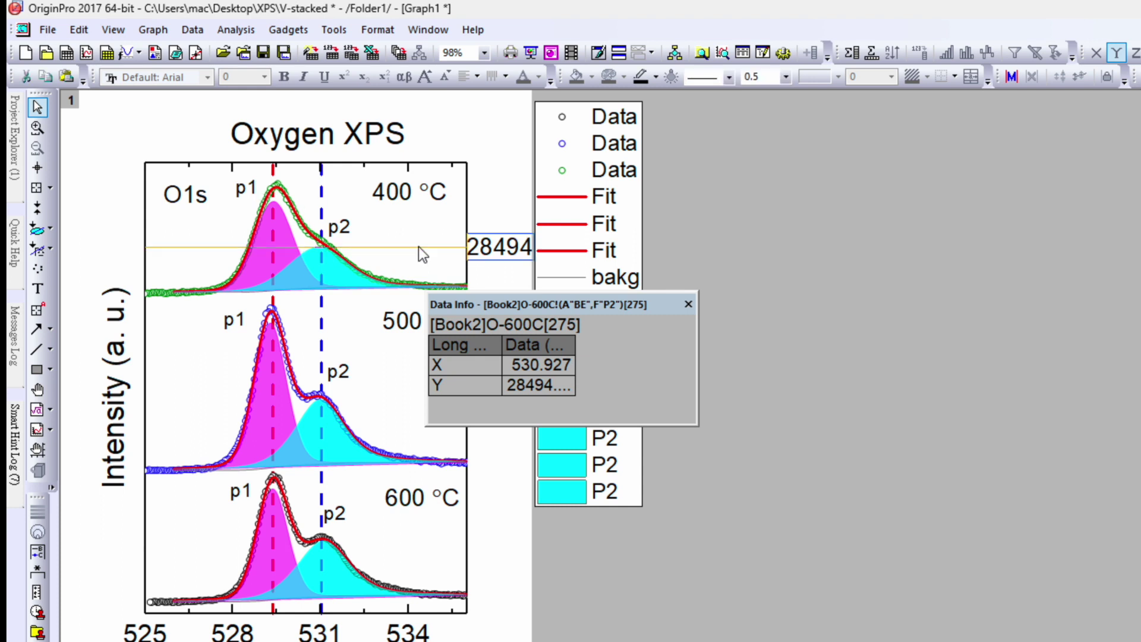
pyautogui.press('Up')
pyautogui.press('Up')
pyautogui.press('Up')
pyautogui.press('Up')
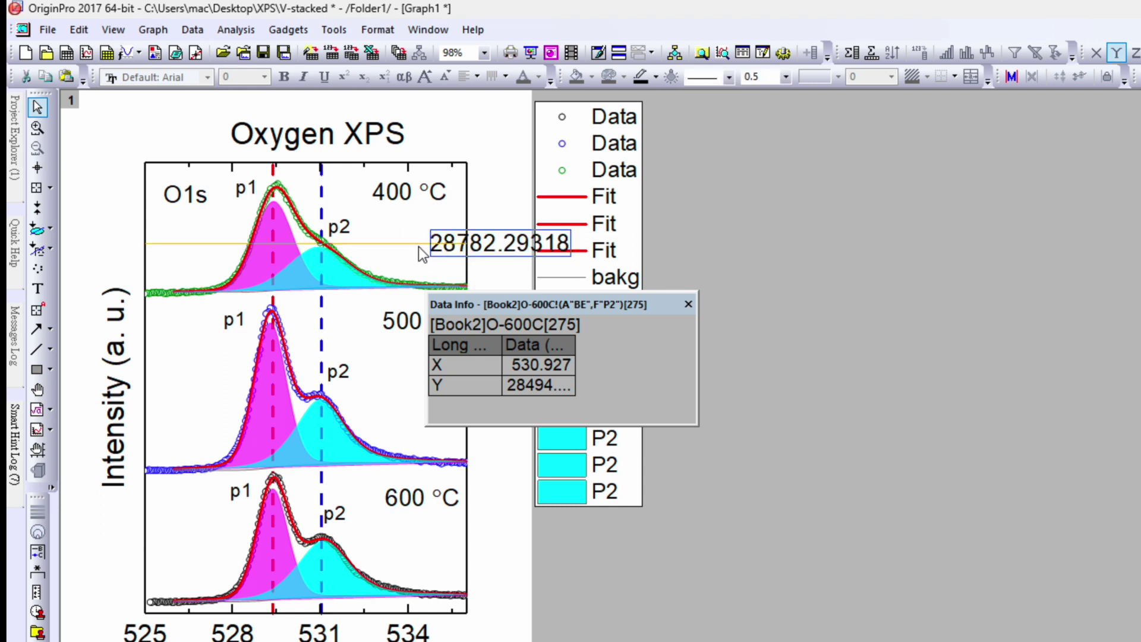
pyautogui.press('Down')
pyautogui.click(505, 199)
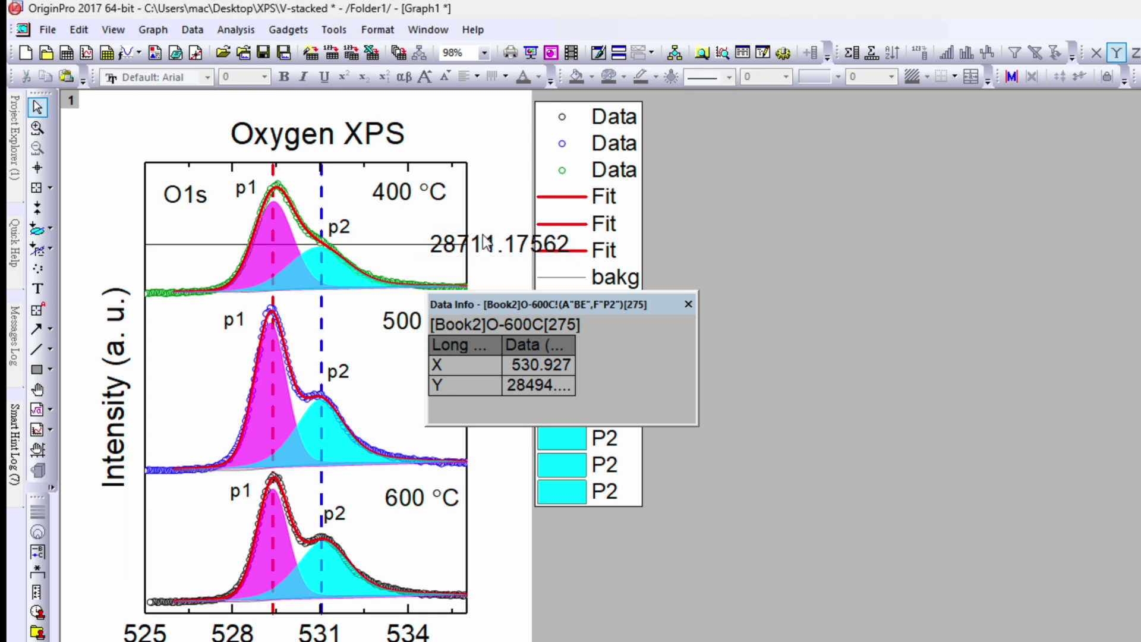
pyautogui.click(485, 244)
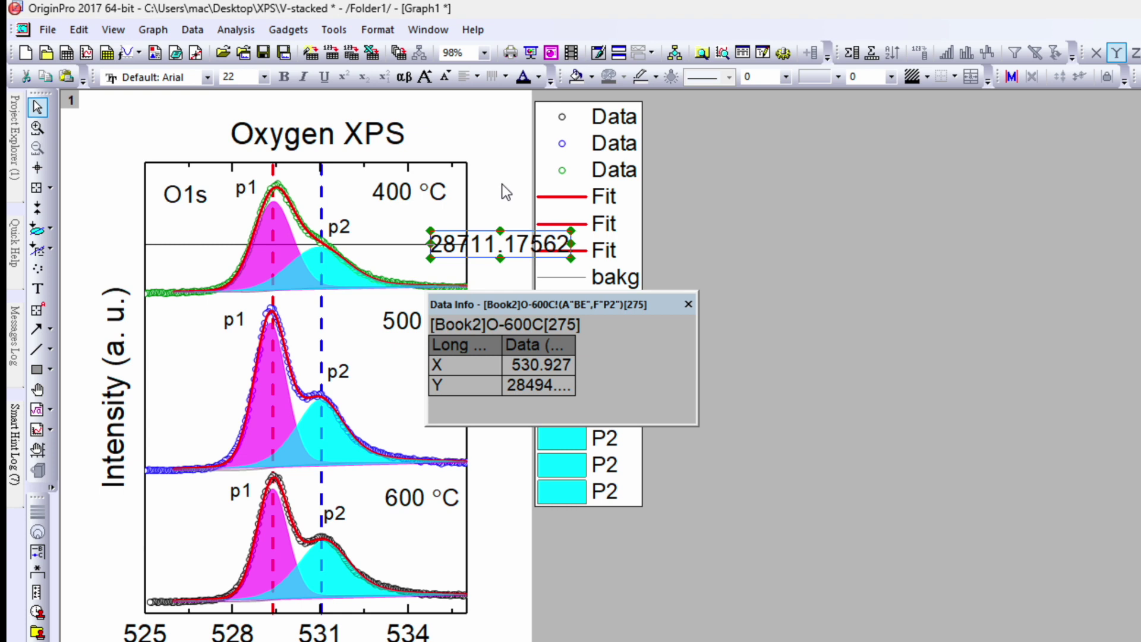
# Delete the 28711.17562 label and raise a duplicate horizontal line to the 400 °C p1 peak top.
pyautogui.rightClick(496, 237)
pyautogui.click(542, 287)
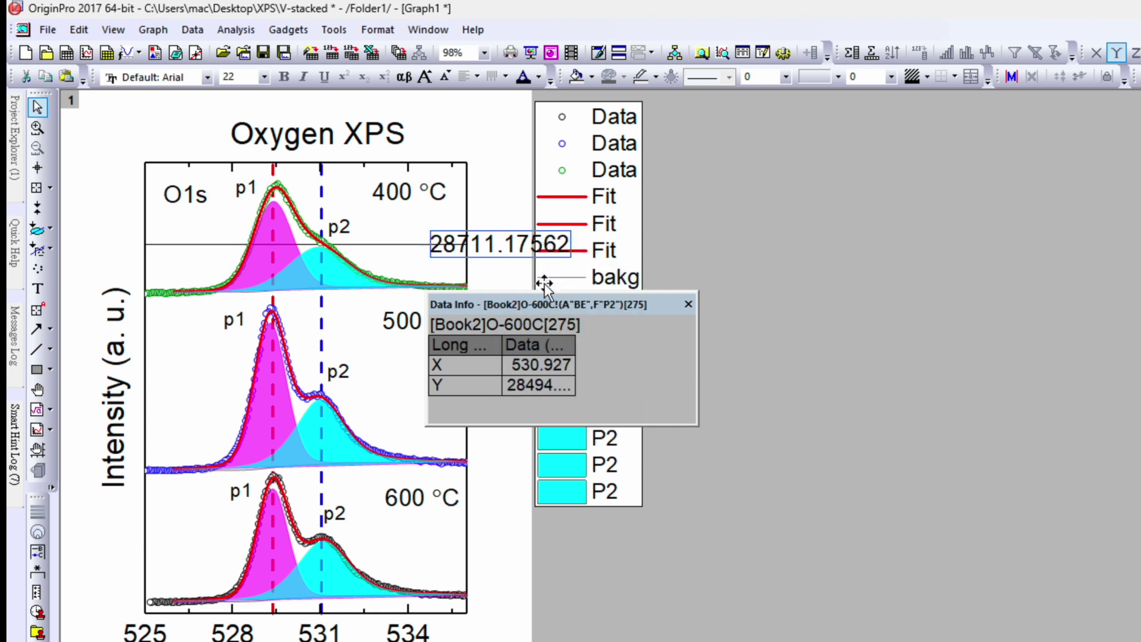
pyautogui.click(416, 245)
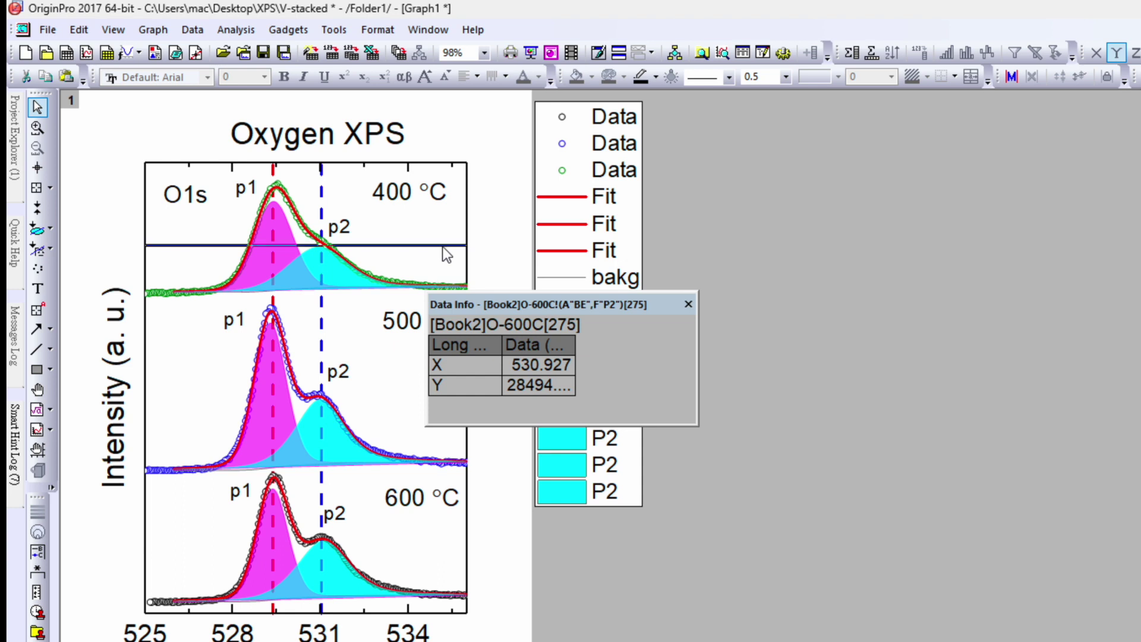
pyautogui.press('Up')
pyautogui.press('Up')
pyautogui.press('Up')
pyautogui.press('Up')
pyautogui.press('Up')
pyautogui.press('Up')
pyautogui.press('Up')
pyautogui.press('Up')
pyautogui.press('Up')
pyautogui.press('Up')
pyautogui.press('Up')
pyautogui.press('Up')
pyautogui.press('Up')
pyautogui.press('Up')
pyautogui.press('Up')
pyautogui.press('Up')
pyautogui.press('Up')
pyautogui.press('Up')
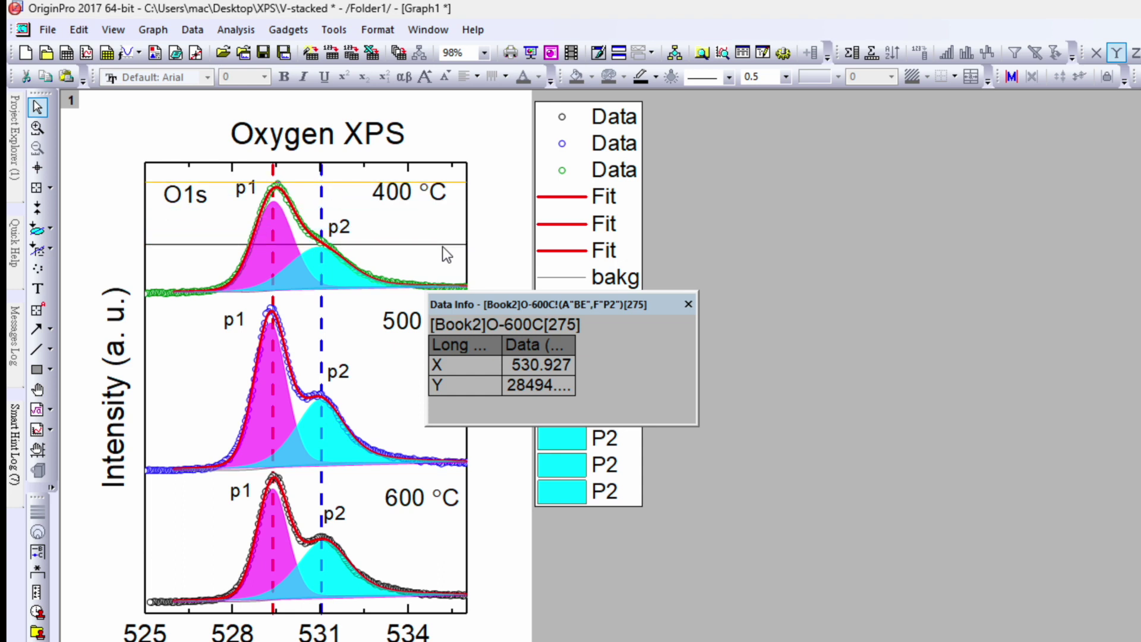
pyautogui.click(486, 228)
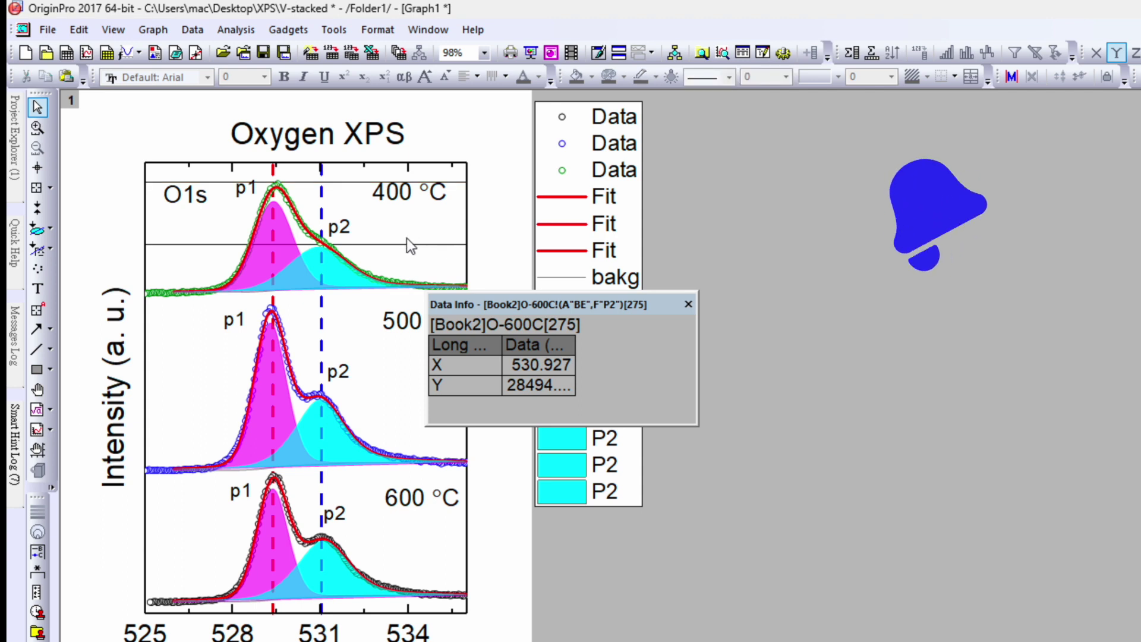